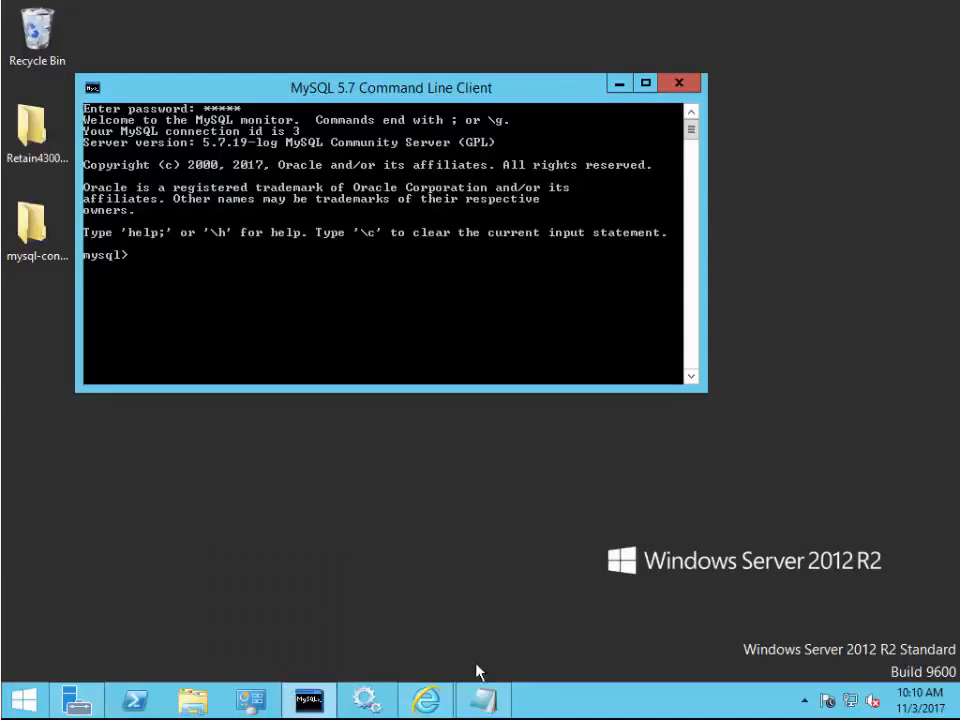
# - Create the utf8 retain database in the MySQL client using the statement from the setup notes
pyautogui.click(484, 700)
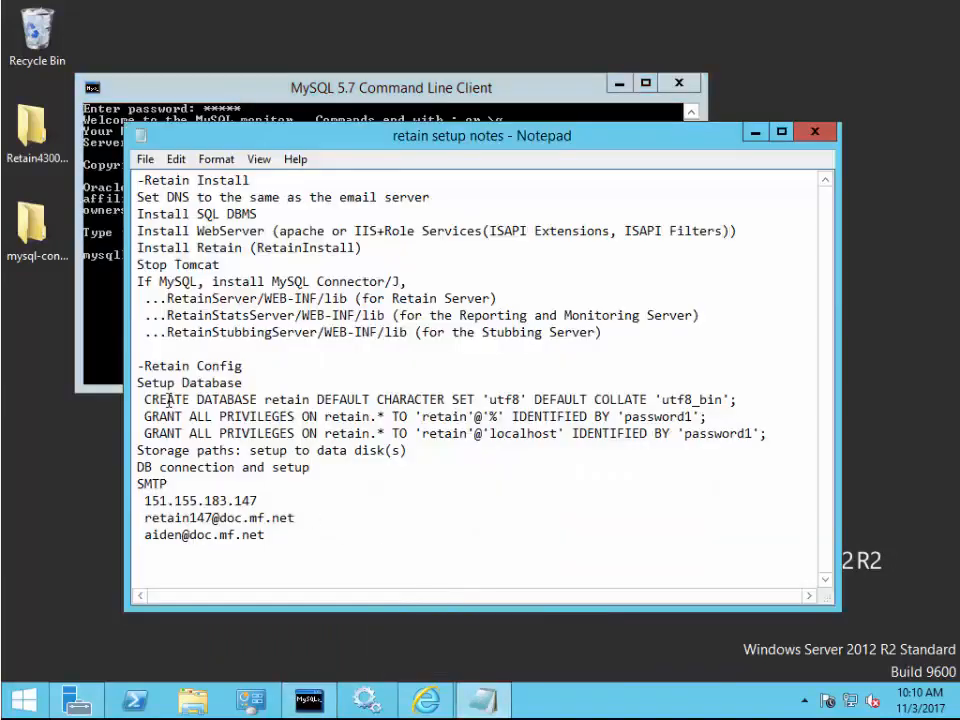
pyautogui.moveTo(144, 399); pyautogui.dragTo(736, 399)
pyautogui.hotkey('ctrl', 'c')
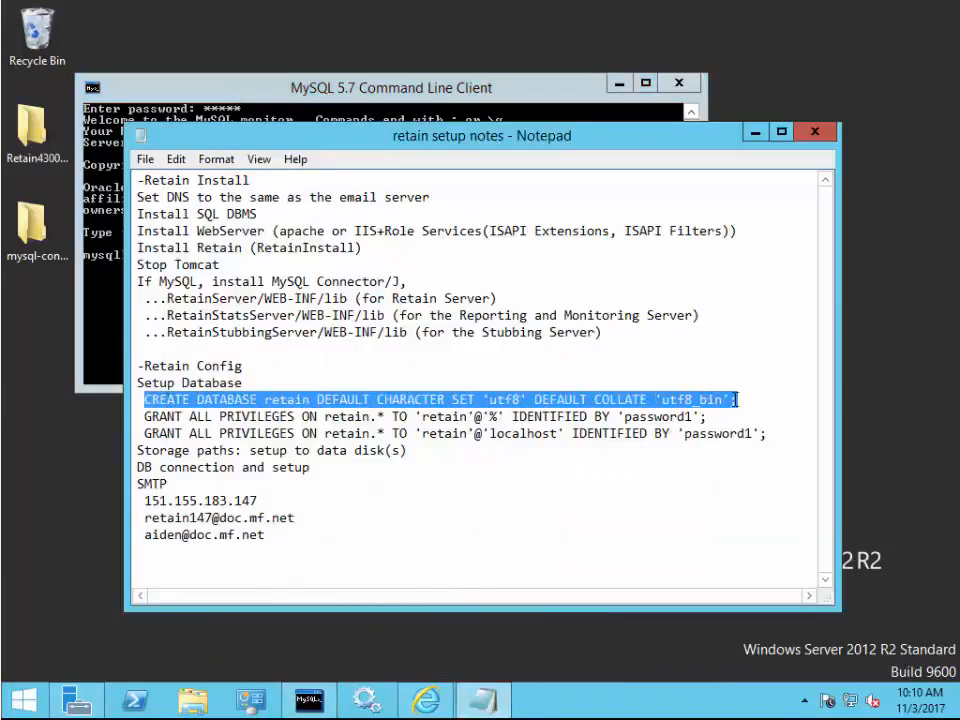
pyautogui.click(508, 90)
pyautogui.hotkey('ctrl', 'v')
pyautogui.press('BackSpace')
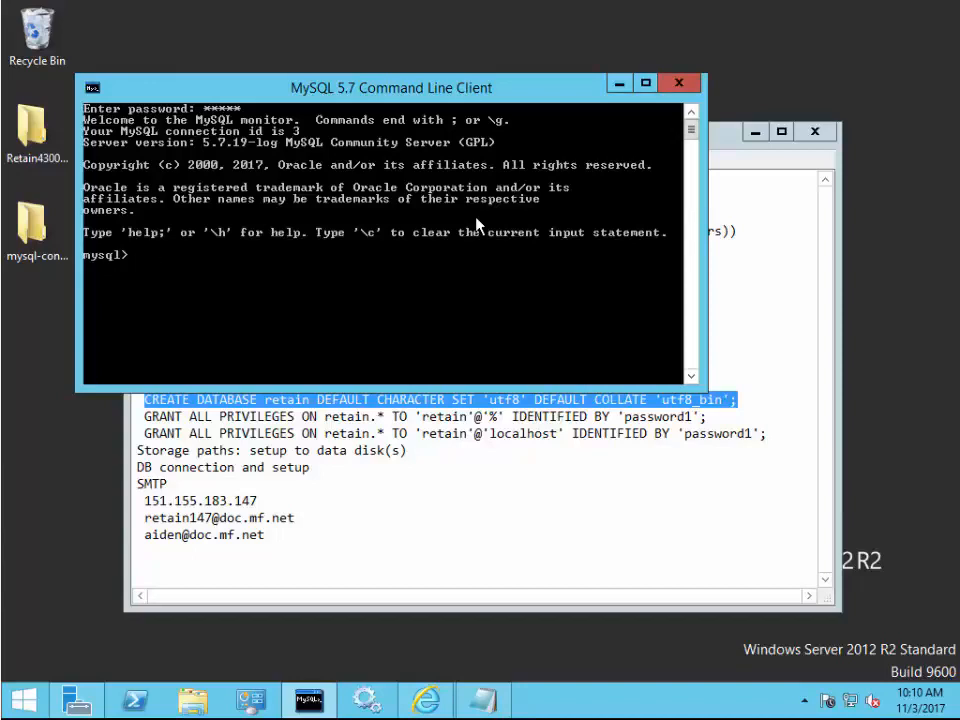
pyautogui.rightClick(252, 257)
pyautogui.click(272, 314)
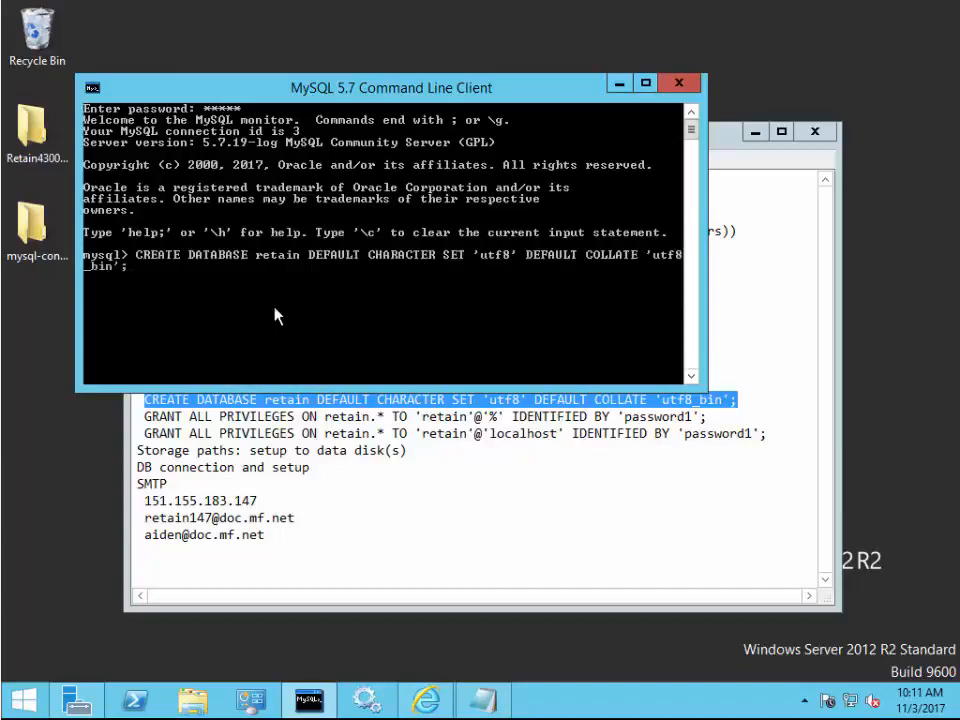
pyautogui.press('Return')
# - Grant the retain user all privileges on the retain database from any host
pyautogui.click(146, 415)
pyautogui.moveTo(146, 415); pyautogui.dragTo(712, 415)
pyautogui.hotkey('ctrl', 'c')
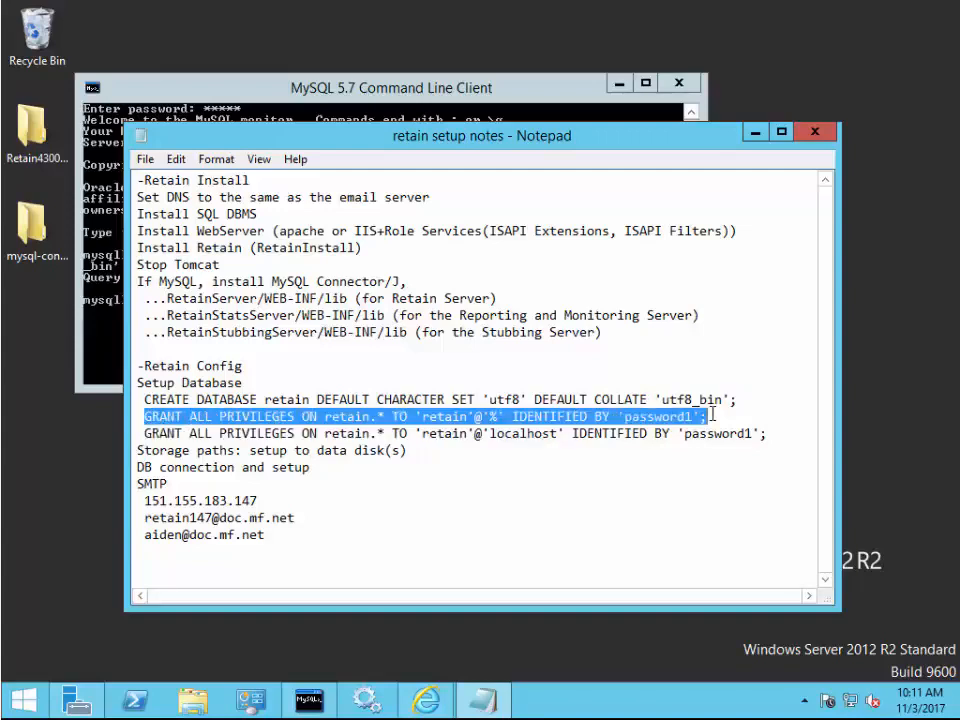
pyautogui.click(424, 80)
pyautogui.rightClick(205, 303)
pyautogui.click(250, 355)
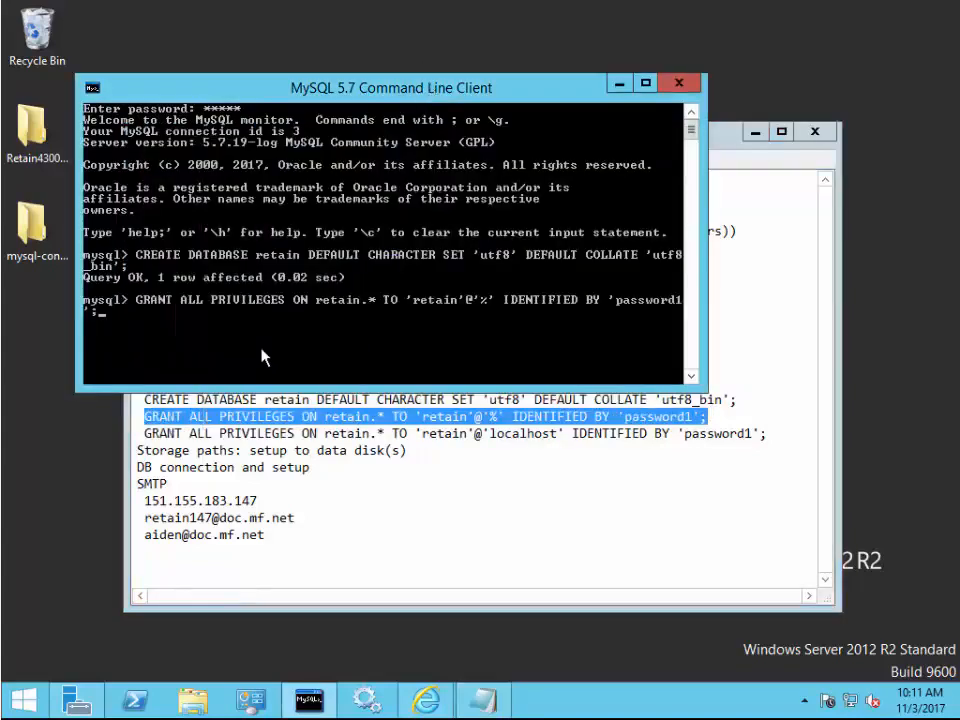
pyautogui.press('Return')
# - Grant the retain user the same privileges for localhost, then exit the MySQL client
pyautogui.click(144, 433)
pyautogui.moveTo(144, 433); pyautogui.dragTo(767, 433)
pyautogui.rightClick(693, 436)
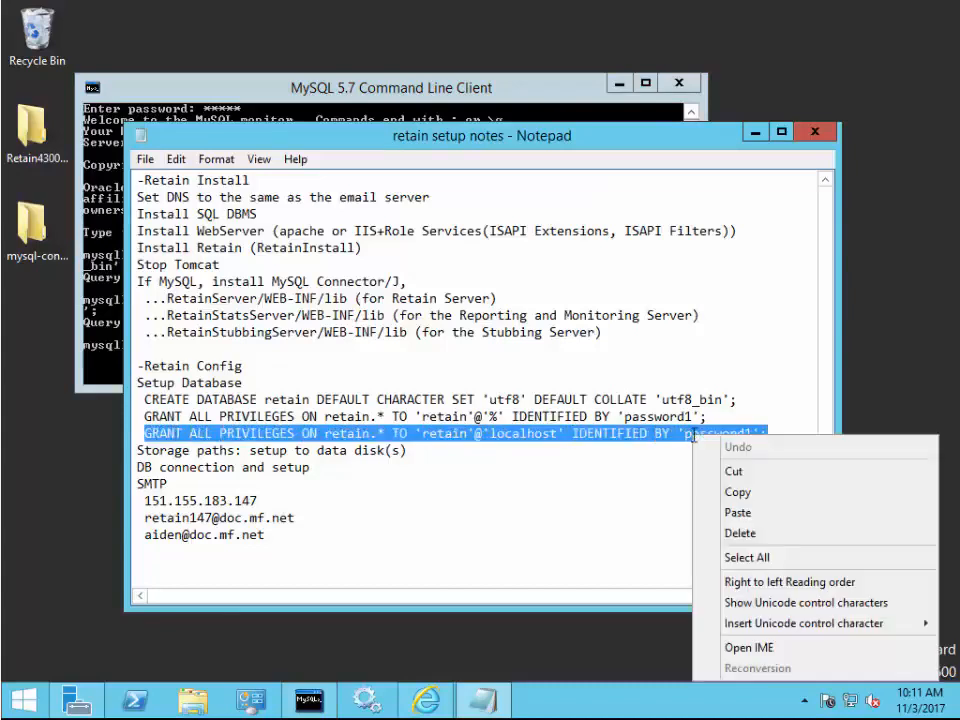
pyautogui.click(737, 492)
pyautogui.click(489, 92)
pyautogui.rightClick(252, 336)
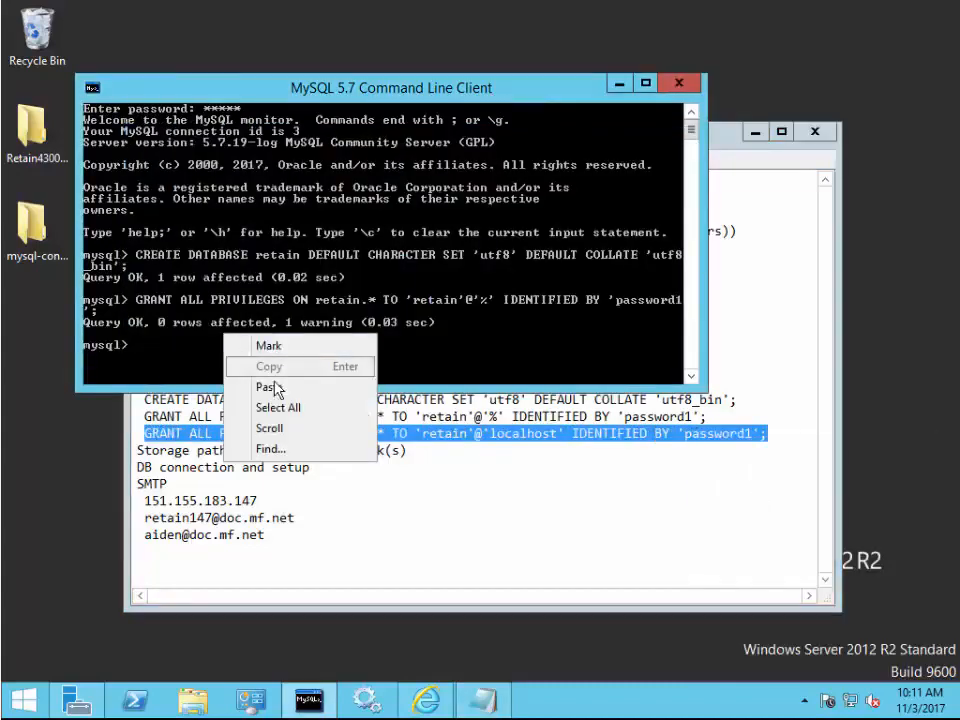
pyautogui.click(281, 387)
pyautogui.press('Return')
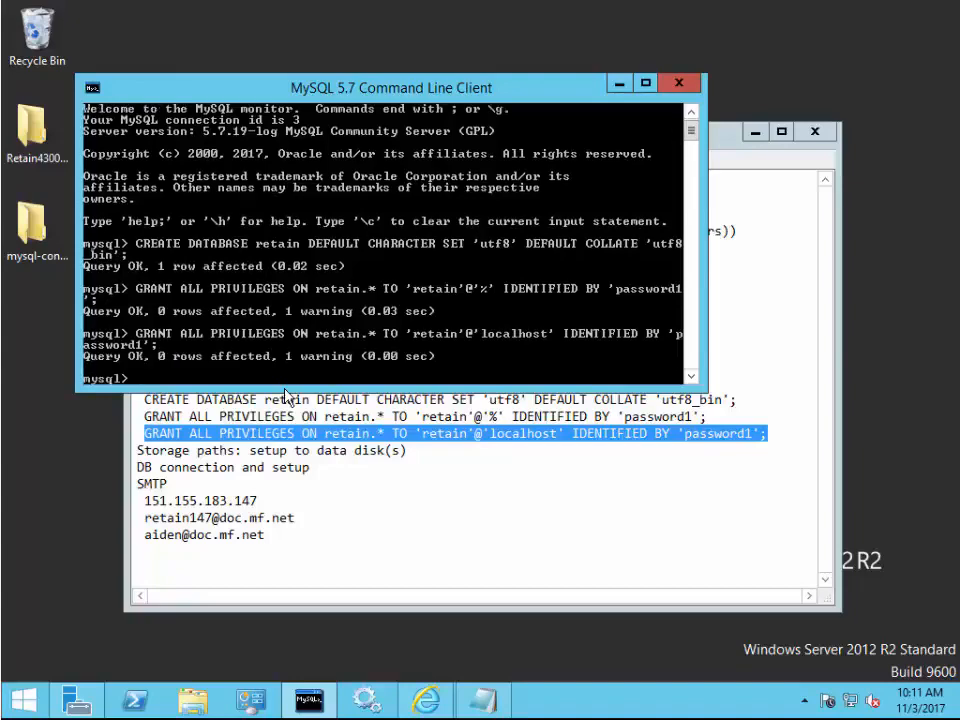
pyautogui.write('exit;')
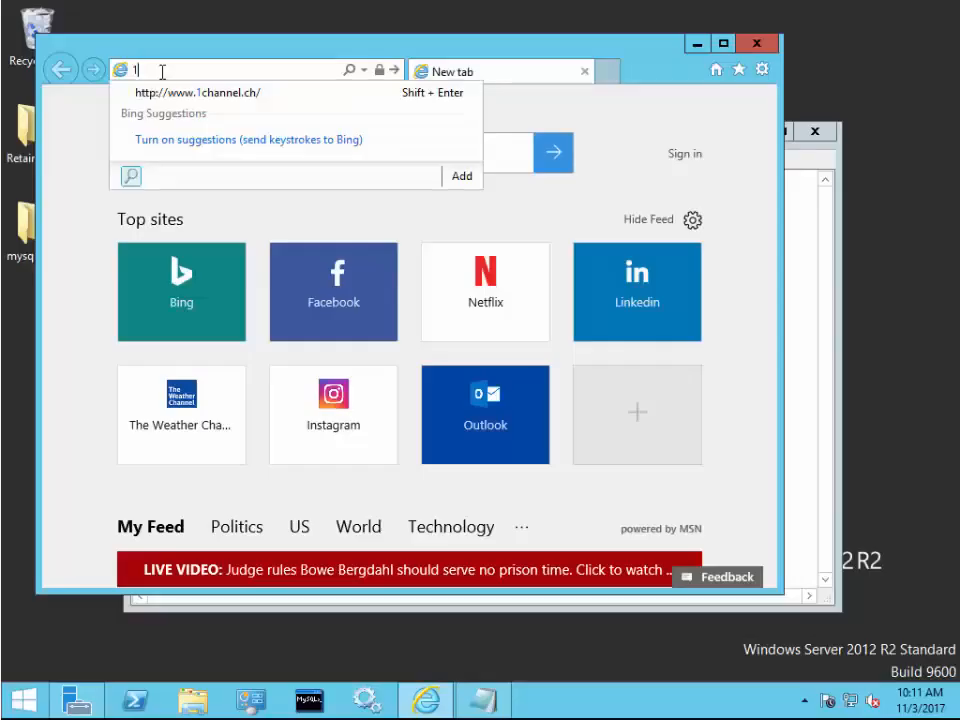
# - Browse to 151.155.183.141/RetainServer in Internet Explorer to reach the Retain wizard
pyautogui.write('51.155.')
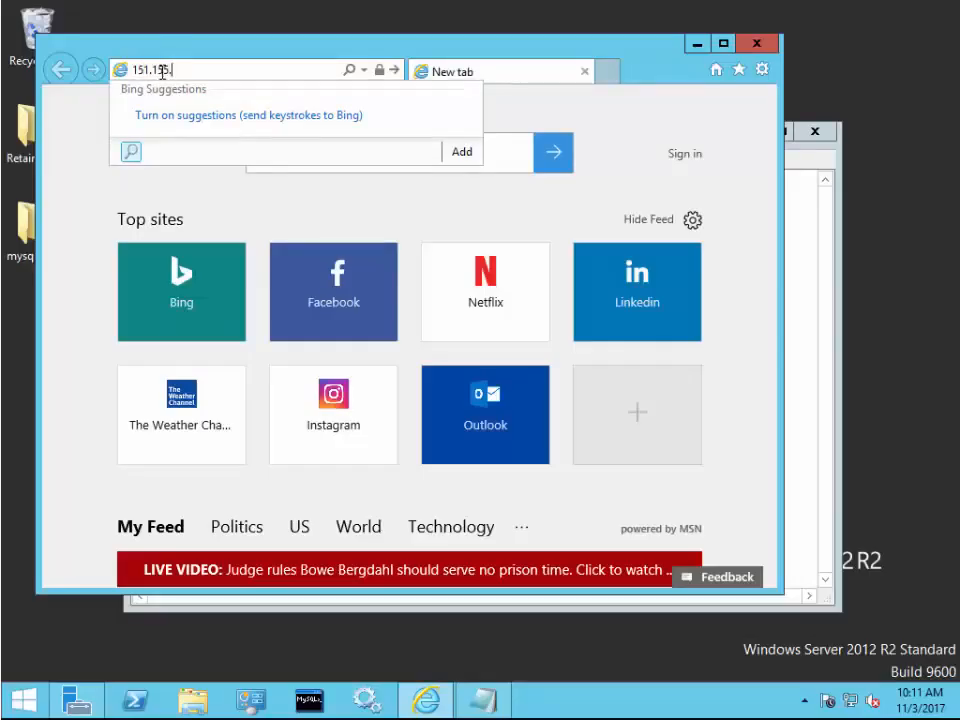
pyautogui.write('183.141/Retain')
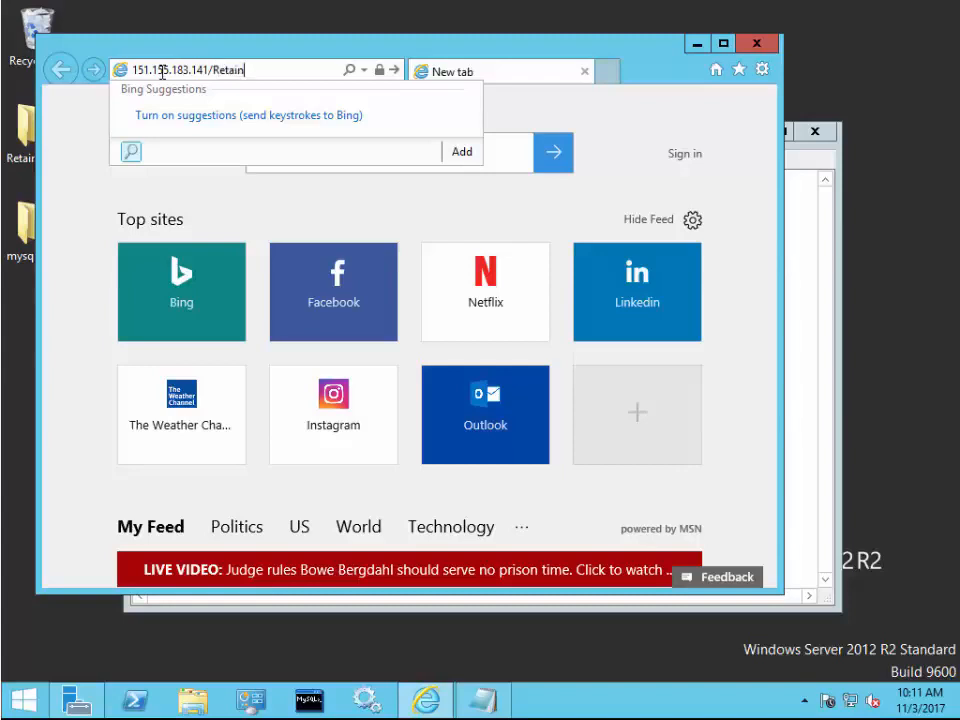
pyautogui.write('Server')
pyautogui.press('Return')
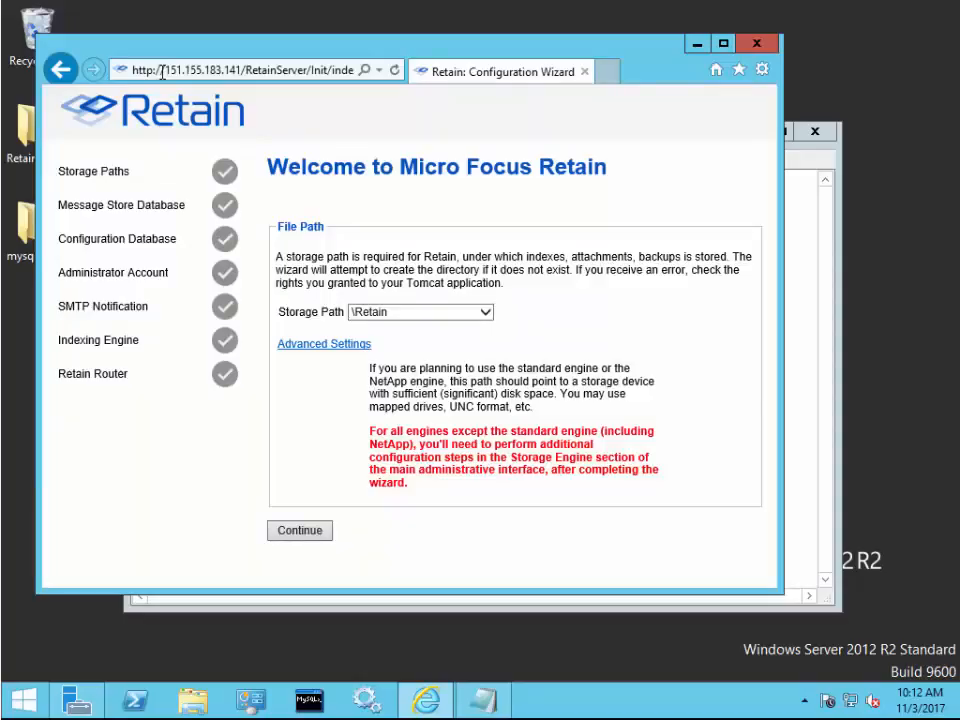
pyautogui.click(337, 345)
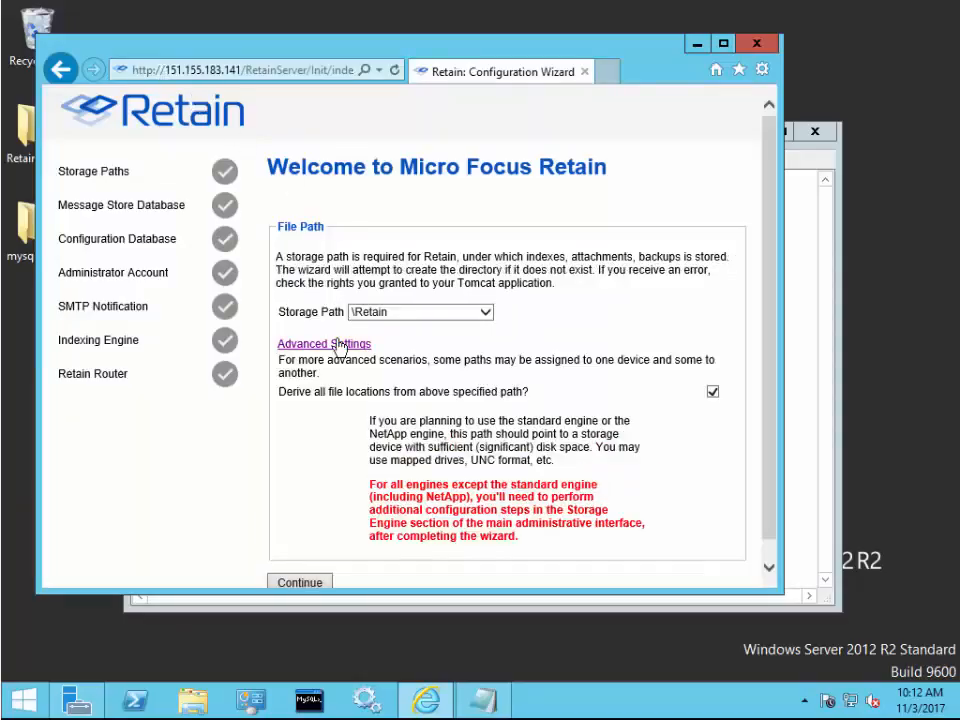
pyautogui.click(713, 392)
pyautogui.click(424, 421)
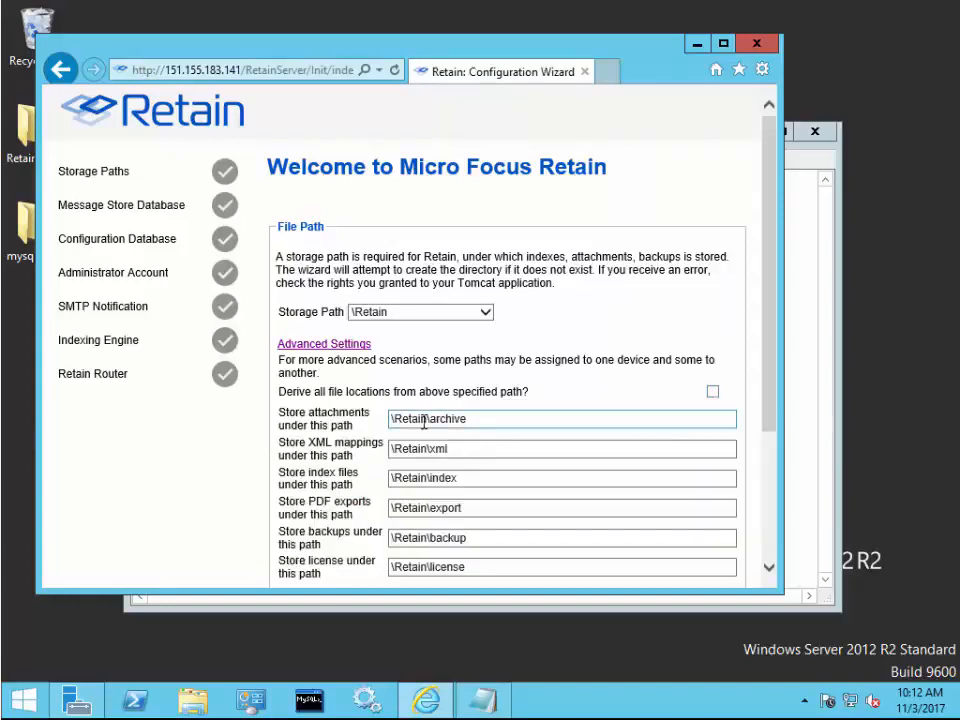
pyautogui.scroll(-3, 424, 421)
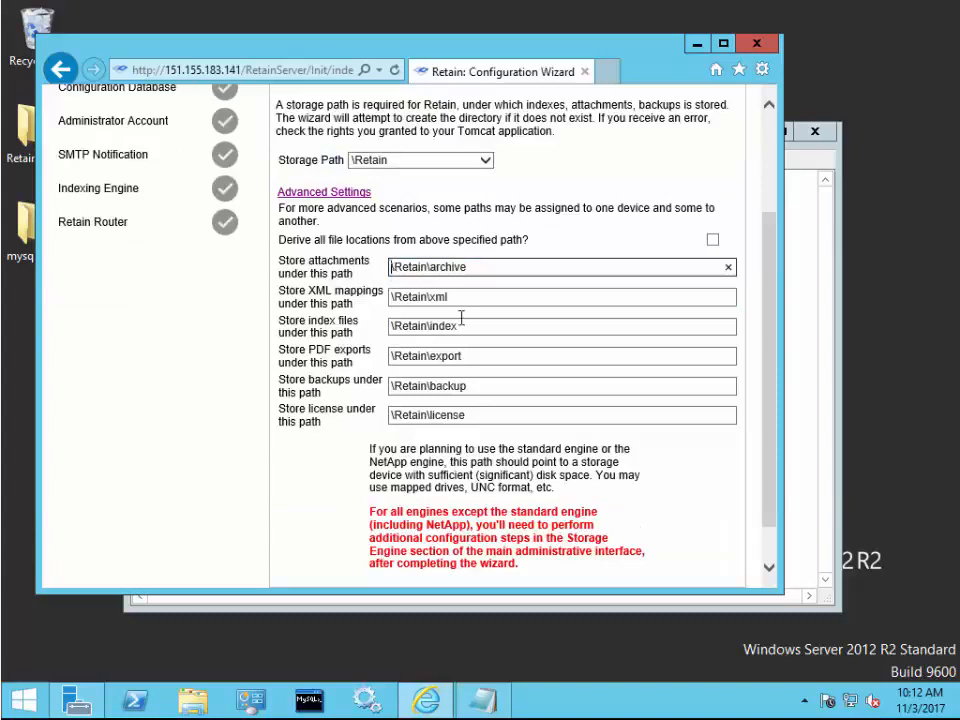
pyautogui.write('E:')
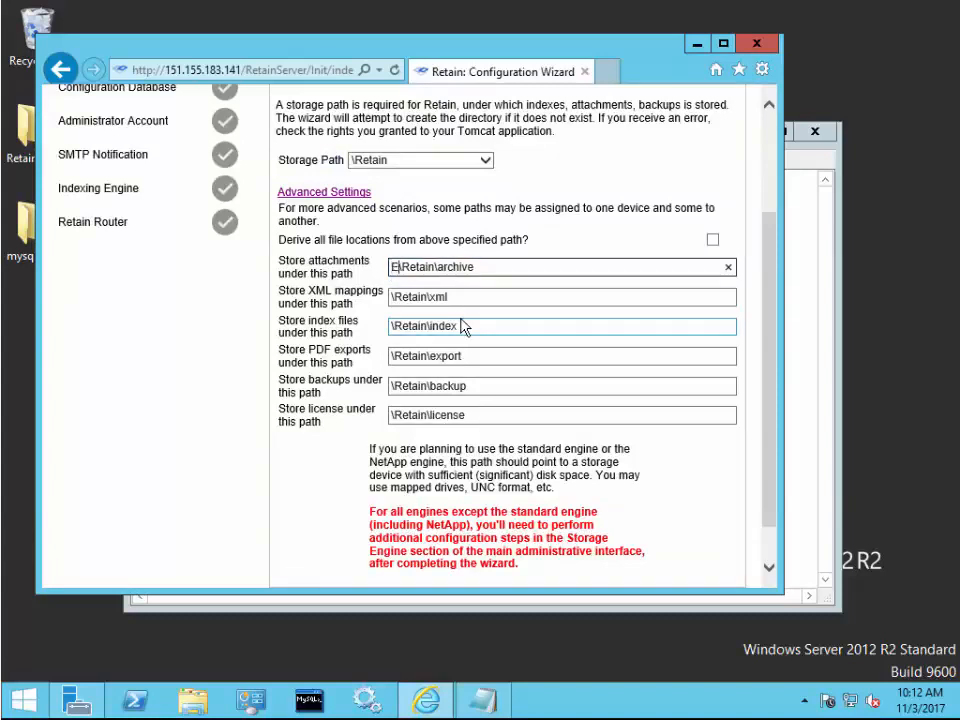
pyautogui.click(392, 328)
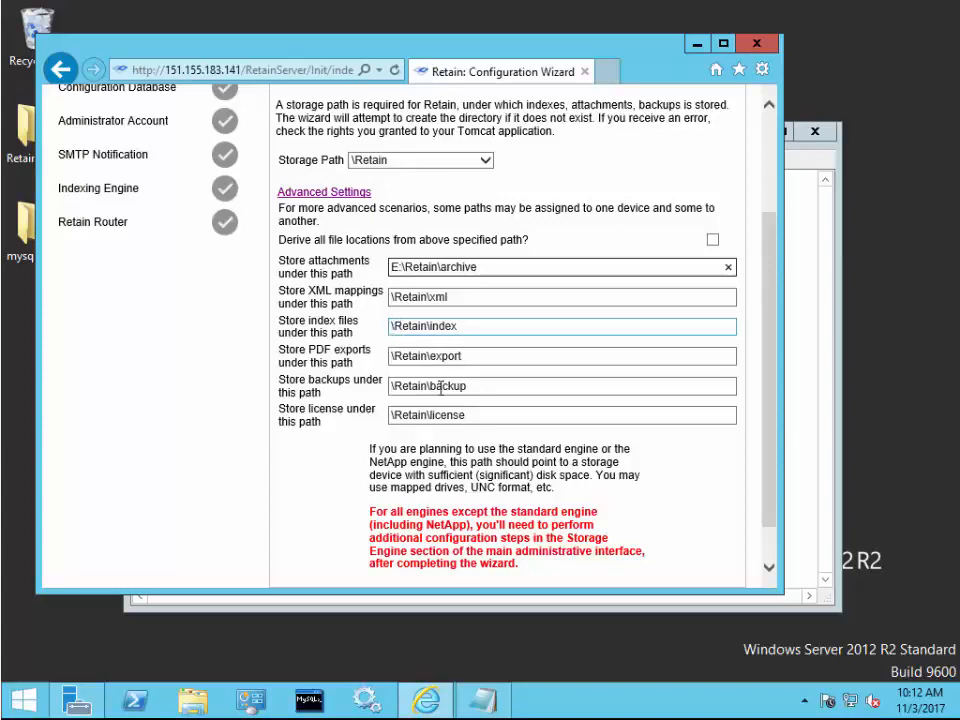
pyautogui.write('F:')
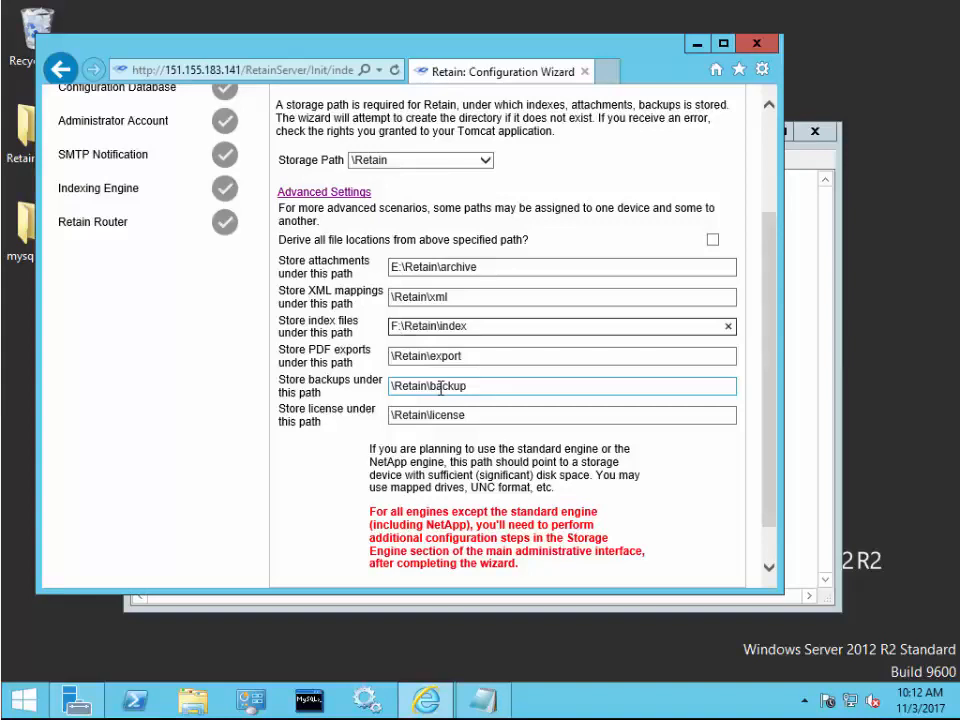
pyautogui.press('BackSpace')
pyautogui.press('BackSpace')
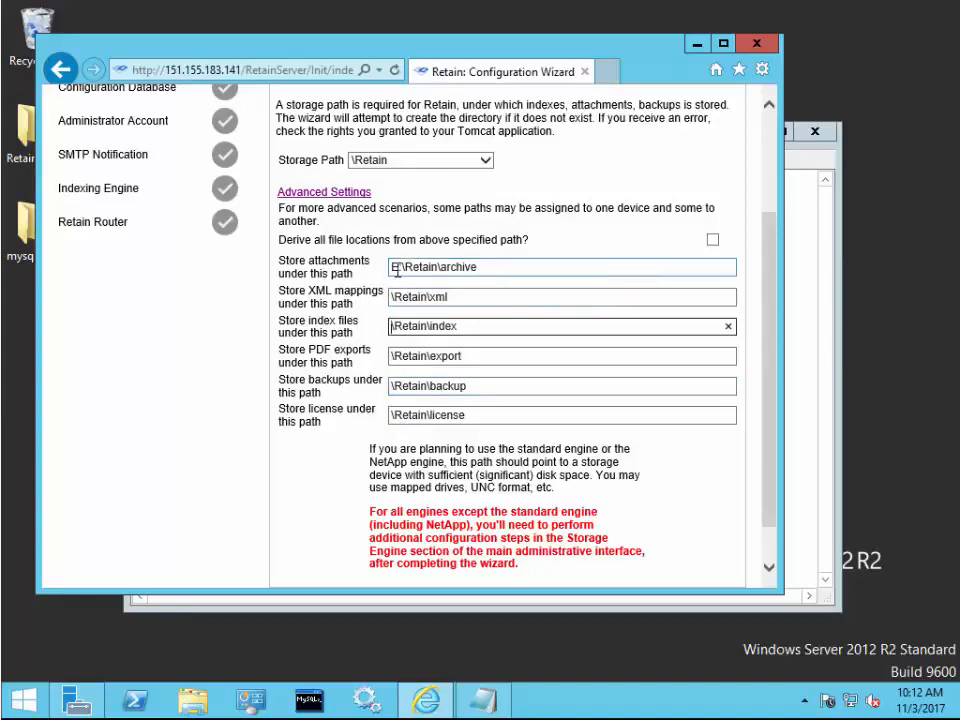
pyautogui.click(397, 268)
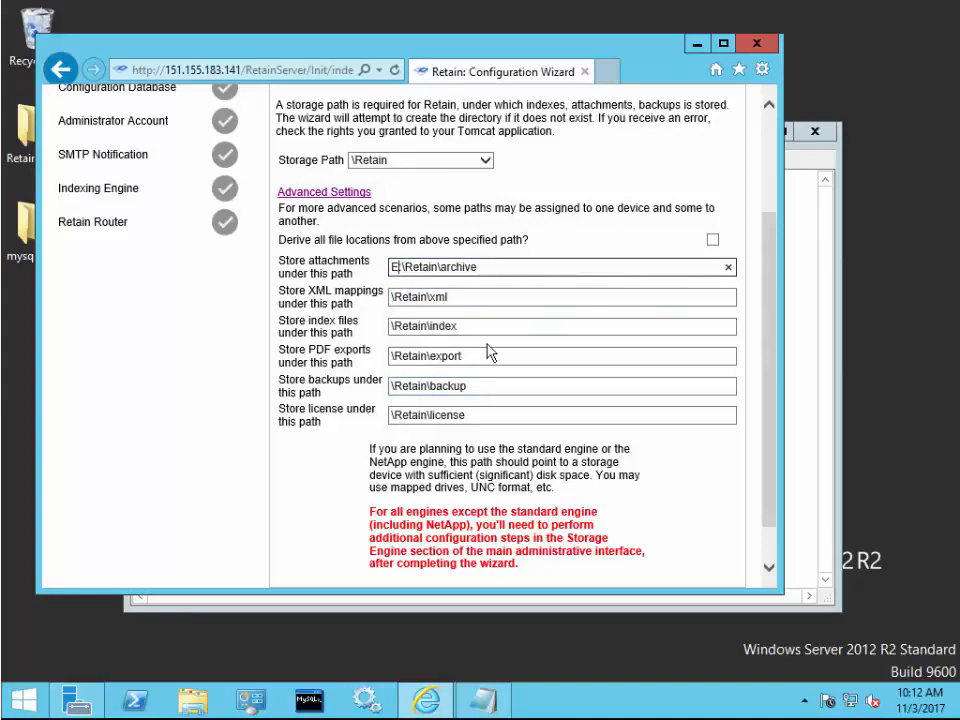
pyautogui.press('BackSpace')
pyautogui.press('BackSpace')
pyautogui.scroll(-1, 488, 344)
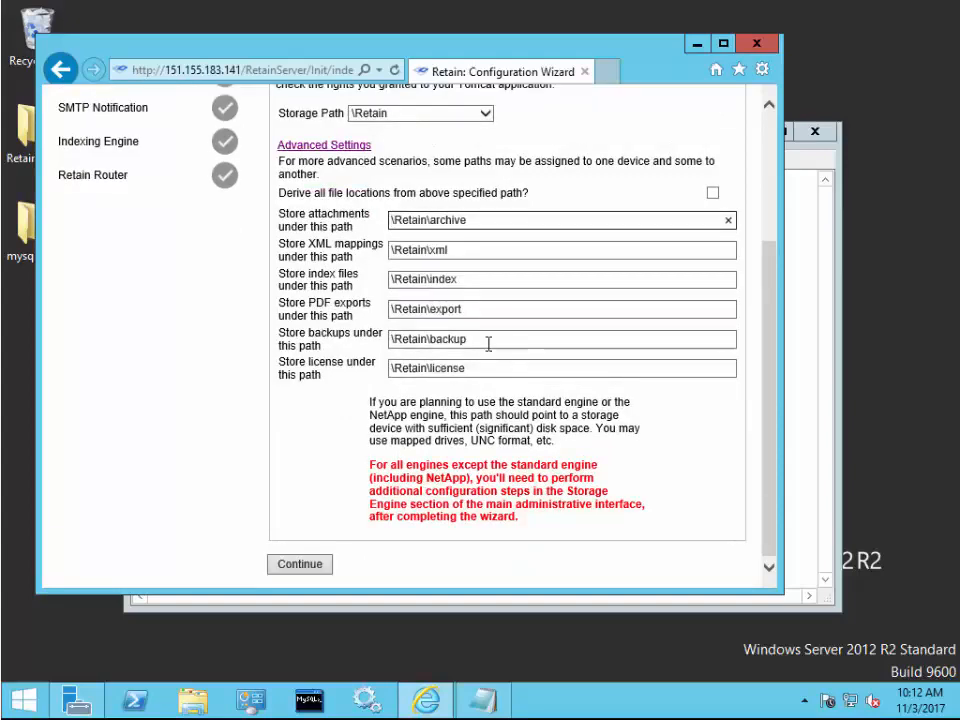
pyautogui.scroll(2, 488, 344)
pyautogui.click(712, 344)
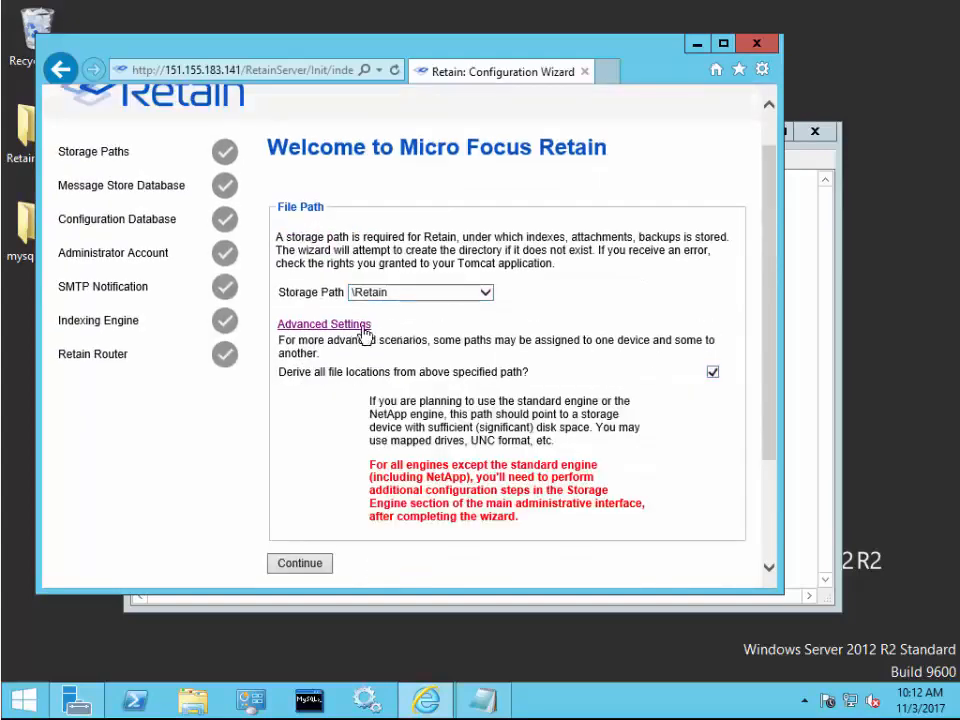
pyautogui.click(356, 328)
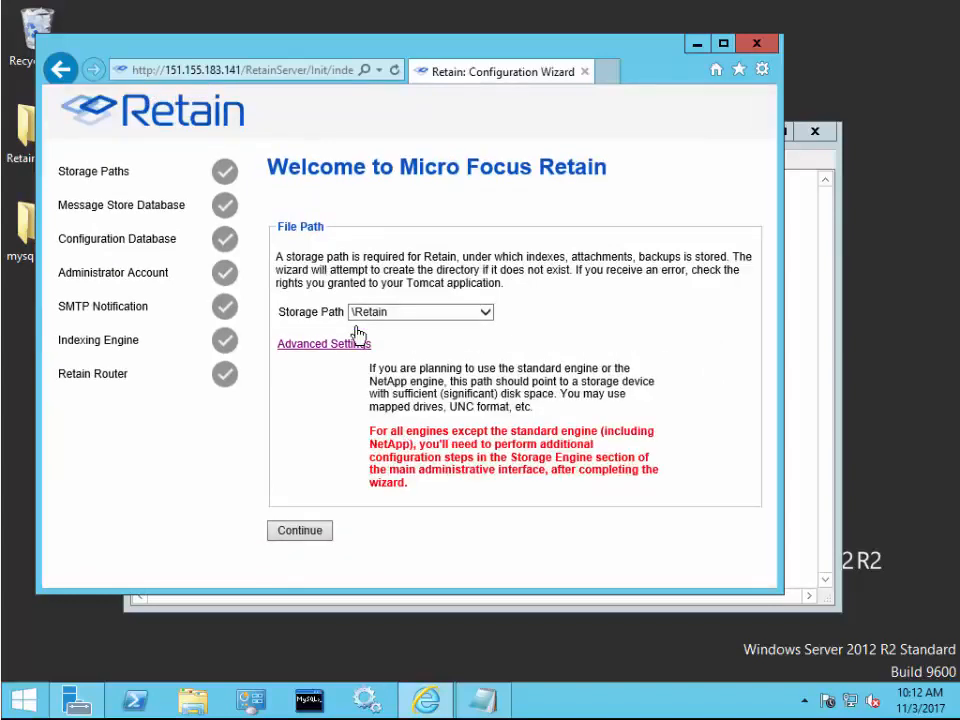
# - Accept the \Retain storage path and change the message store DB username to retain
pyautogui.click(300, 531)
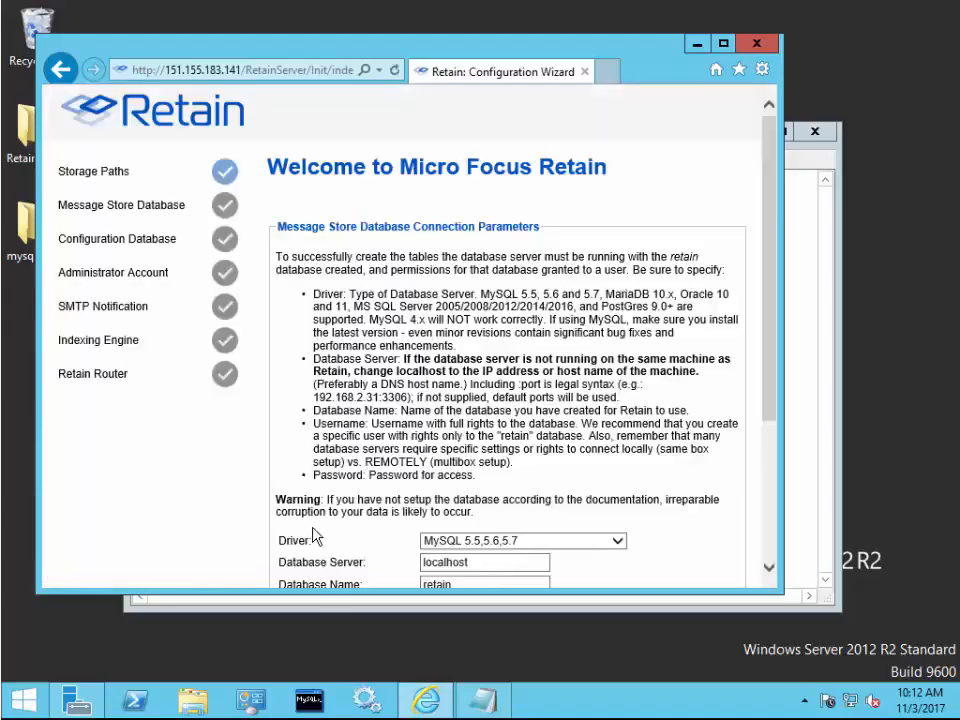
pyautogui.scroll(-3, 313, 540)
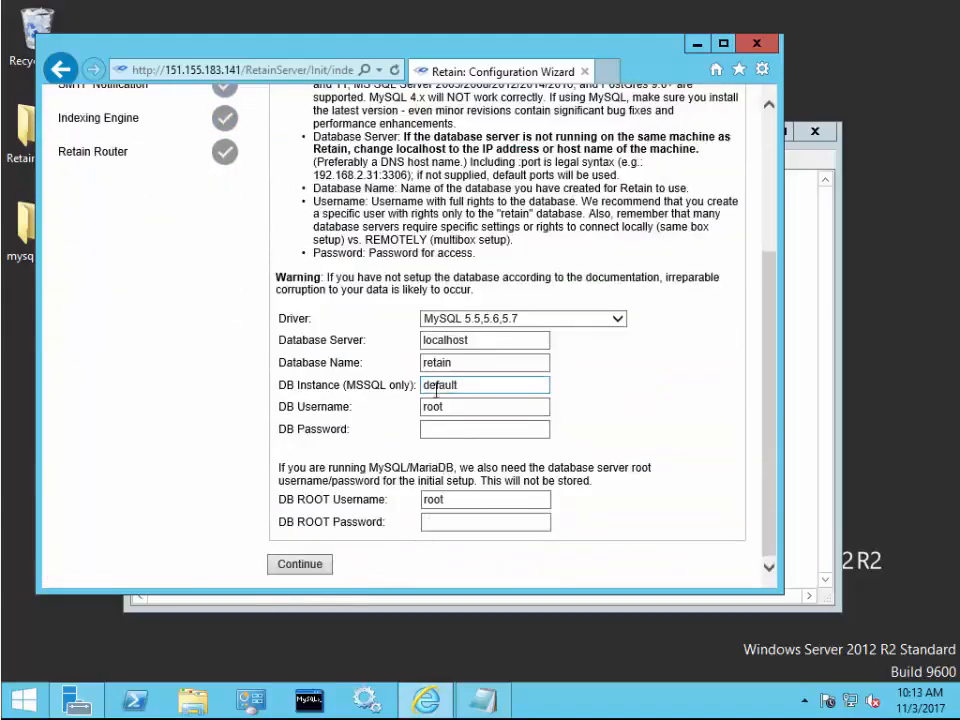
pyautogui.click(447, 429)
pyautogui.write('•••••')
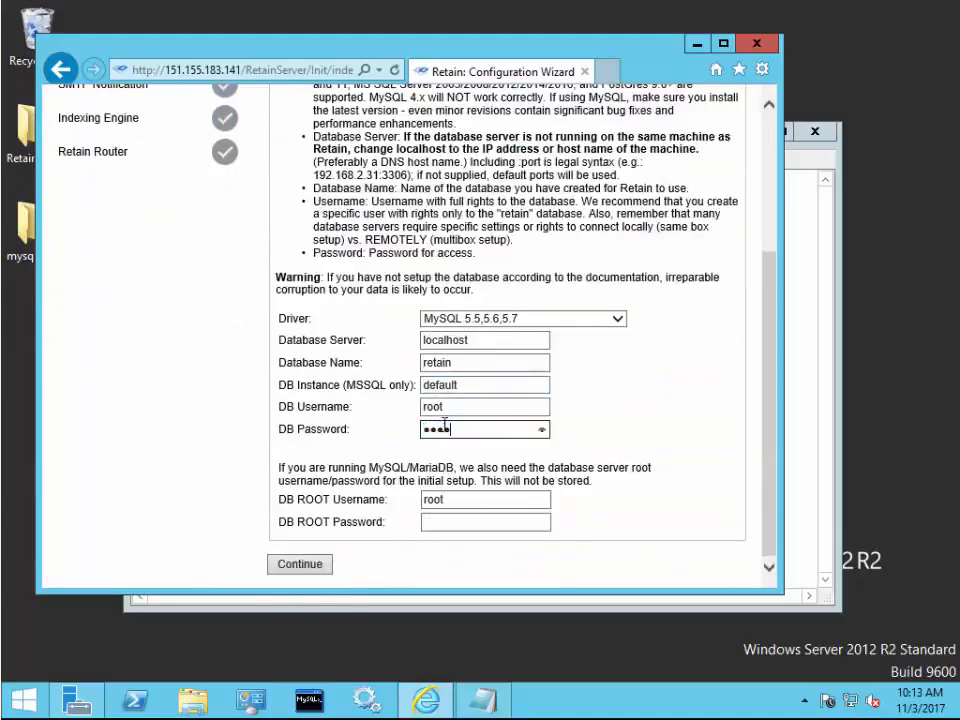
pyautogui.moveTo(457, 406); pyautogui.dragTo(406, 406)
pyautogui.write('retain')
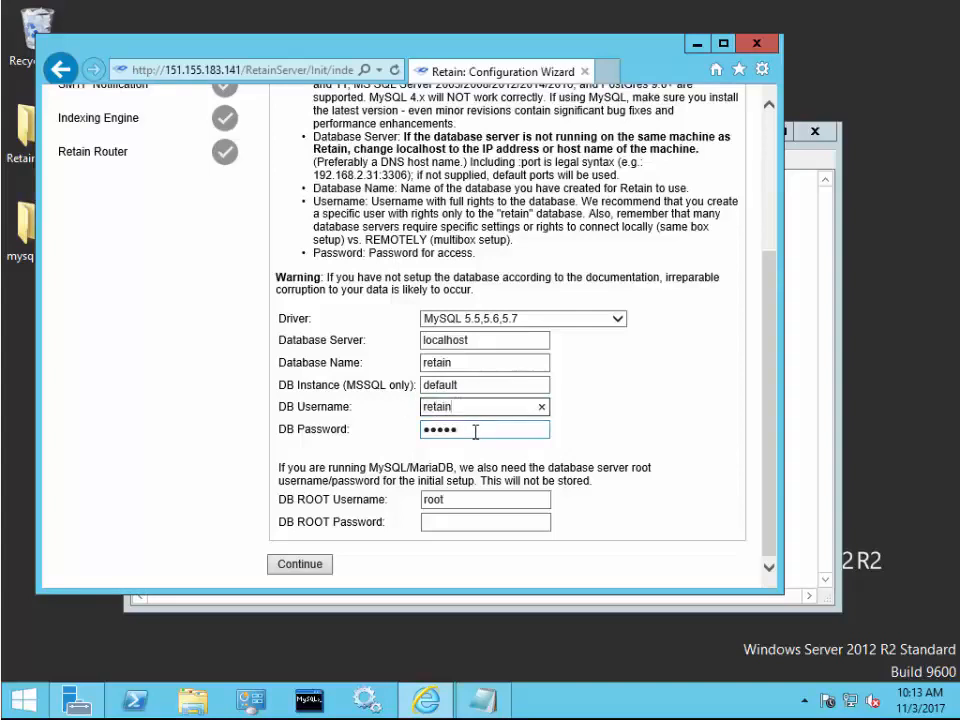
# - Enter the DB password and DB root password, then submit the message store settings
pyautogui.moveTo(467, 428); pyautogui.dragTo(373, 437)
pyautogui.write('•')
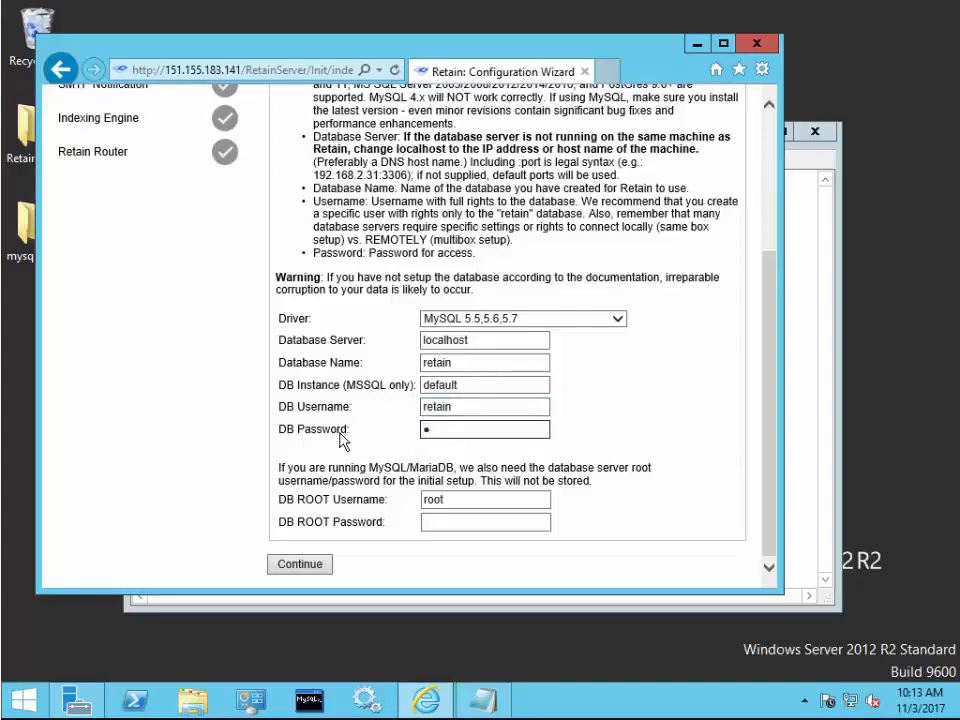
pyautogui.press('BackSpace')
pyautogui.write('••')
pyautogui.press('BackSpace')
pyautogui.press('BackSpace')
pyautogui.write('••••••••••')
pyautogui.press('Tab')
pyautogui.press('Tab')
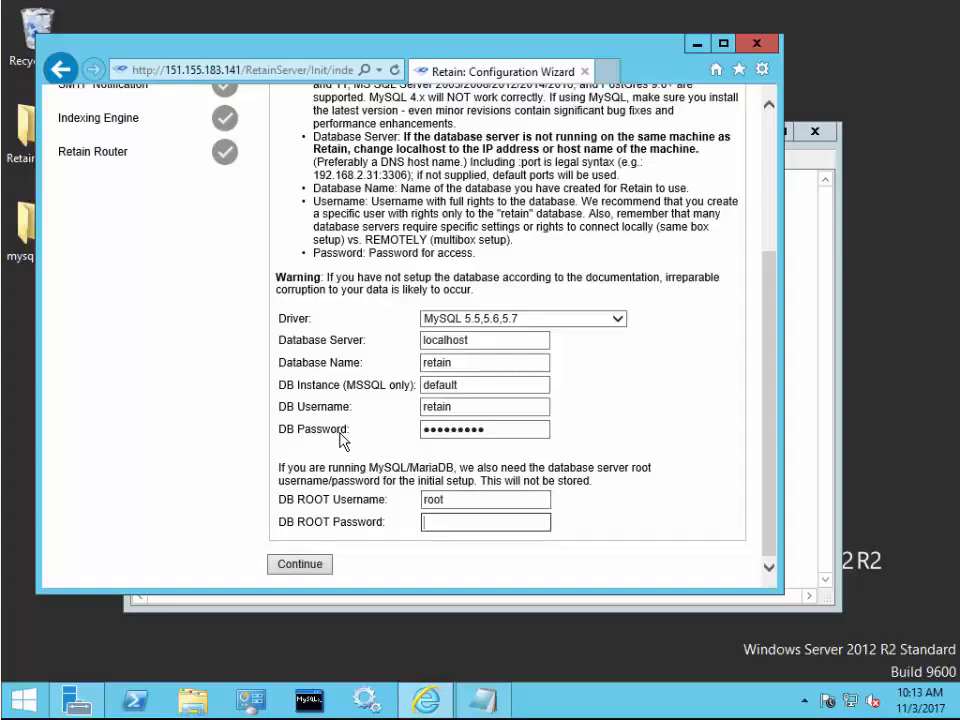
pyautogui.write('•••••')
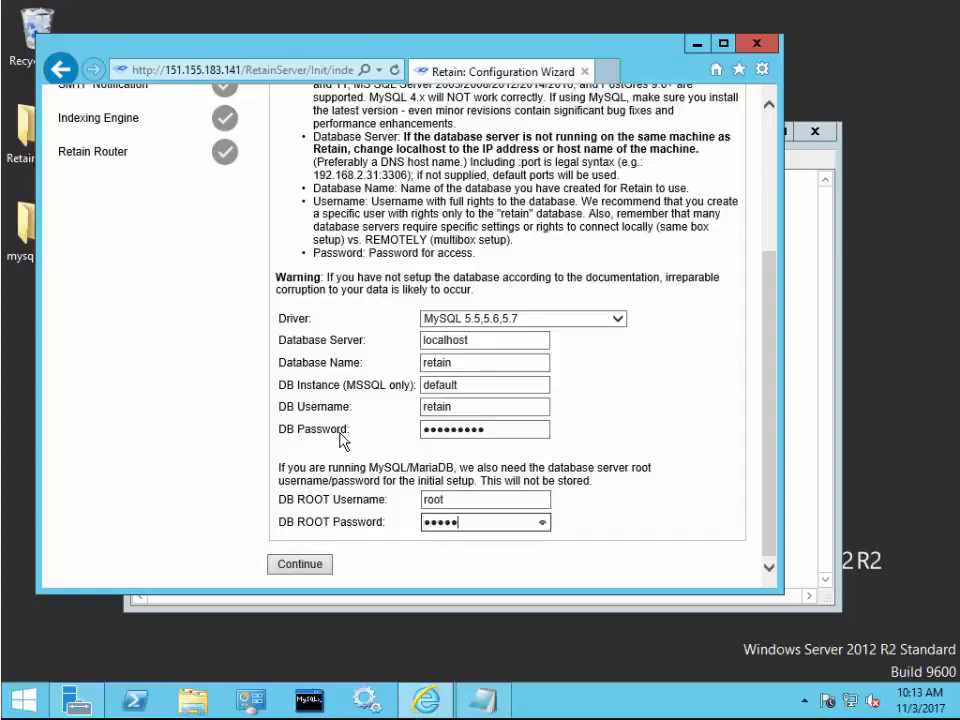
pyautogui.click(312, 566)
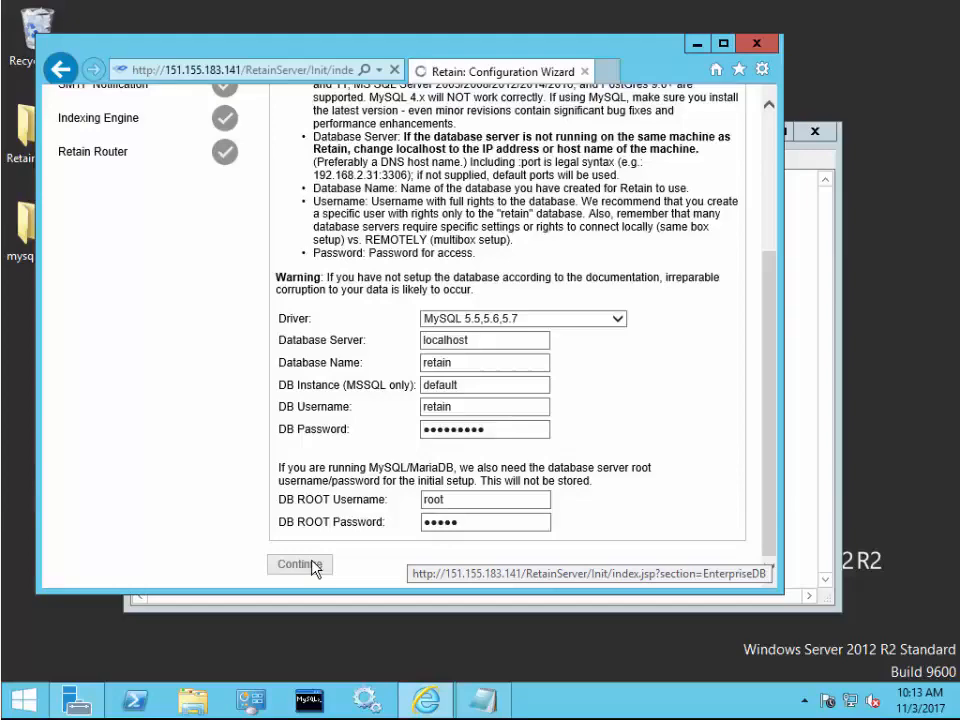
pyautogui.scroll(-3, 447, 299)
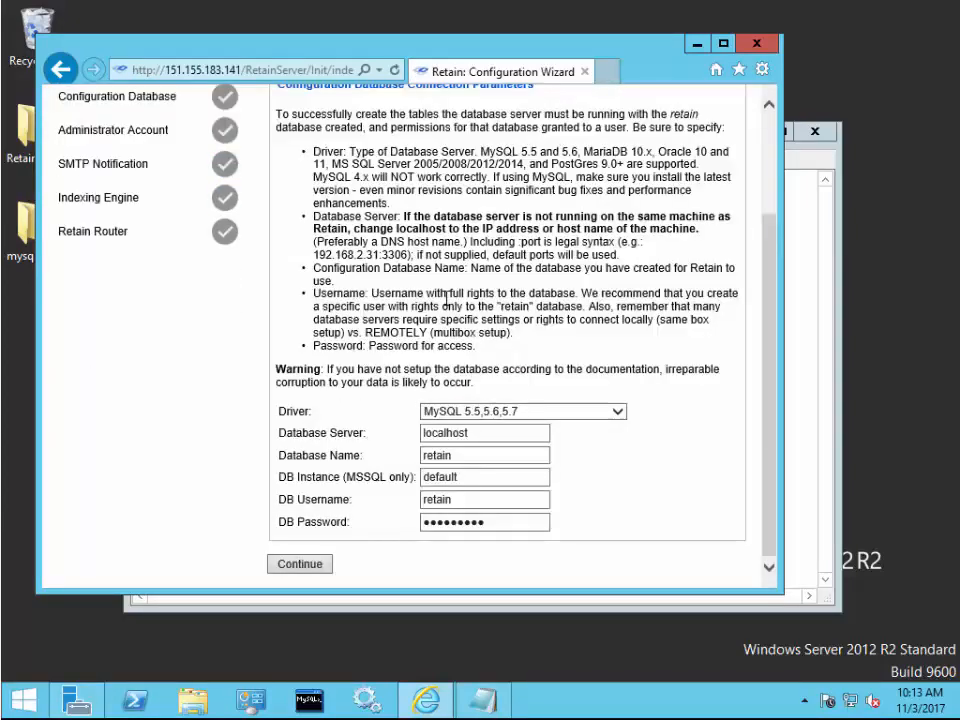
# - Accept the configuration database, then set and confirm the admin account password
pyautogui.click(300, 565)
pyautogui.click(397, 380)
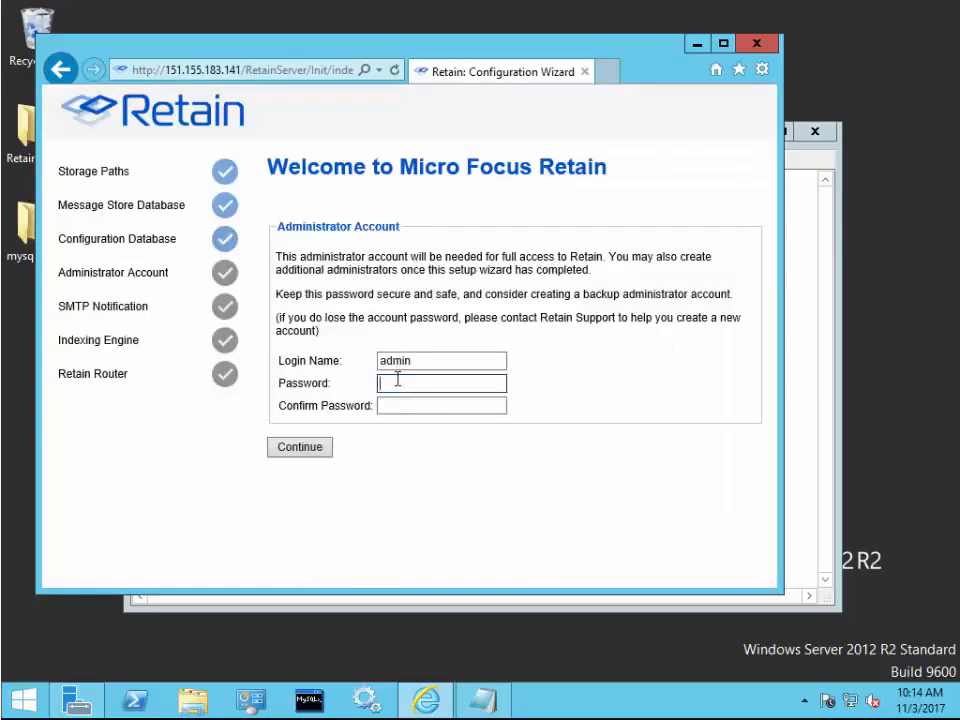
pyautogui.write('Password1!')
pyautogui.press('Tab')
pyautogui.write('Password1!')
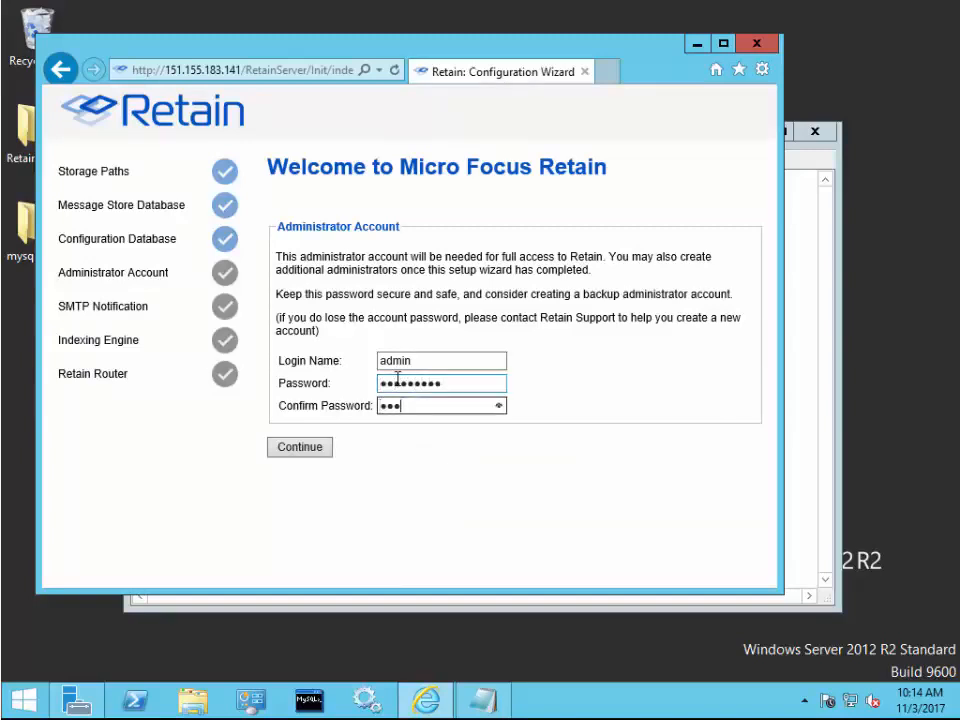
pyautogui.click(321, 449)
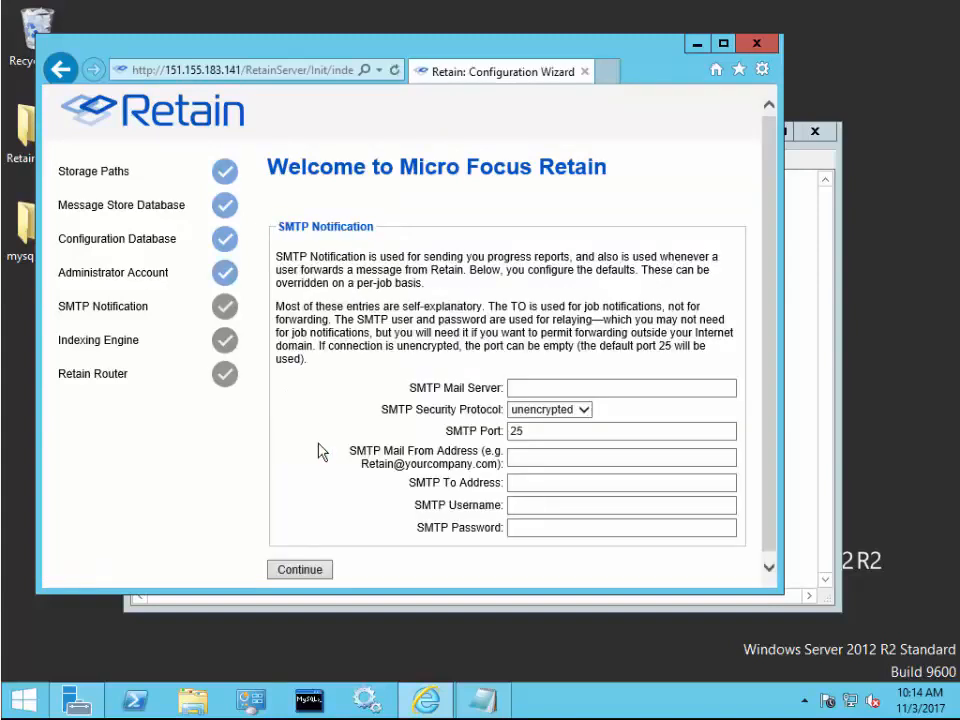
# - Fill in SMTP mail server 151.155.183.147 from the setup notes
pyautogui.click(795, 433)
pyautogui.doubleClick(155, 505)
pyautogui.hotkey('ctrl', 'c')
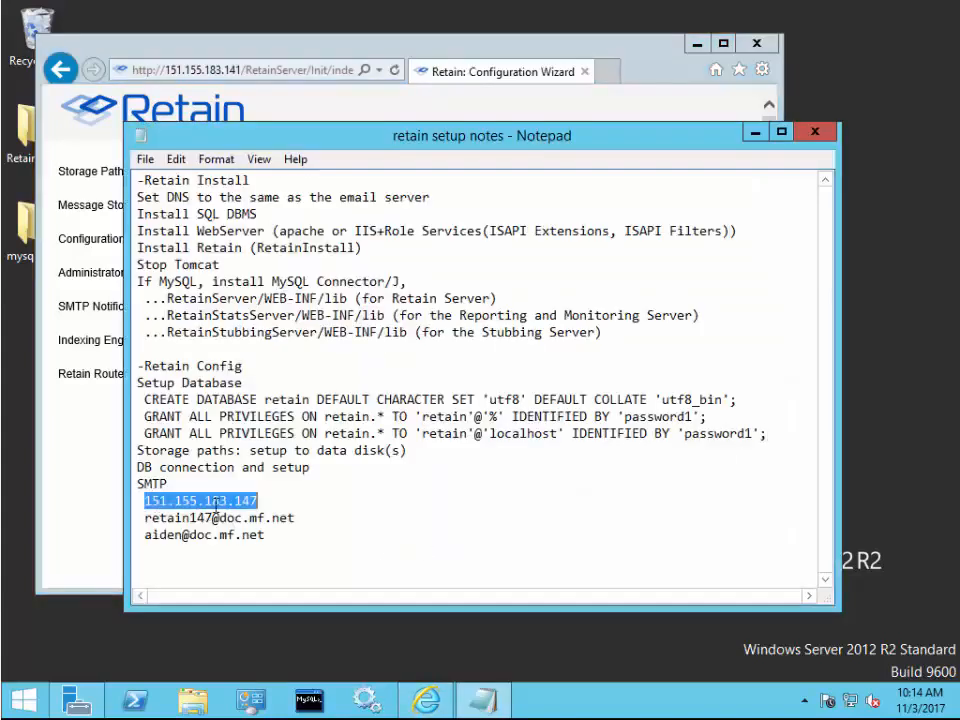
pyautogui.click(80, 460)
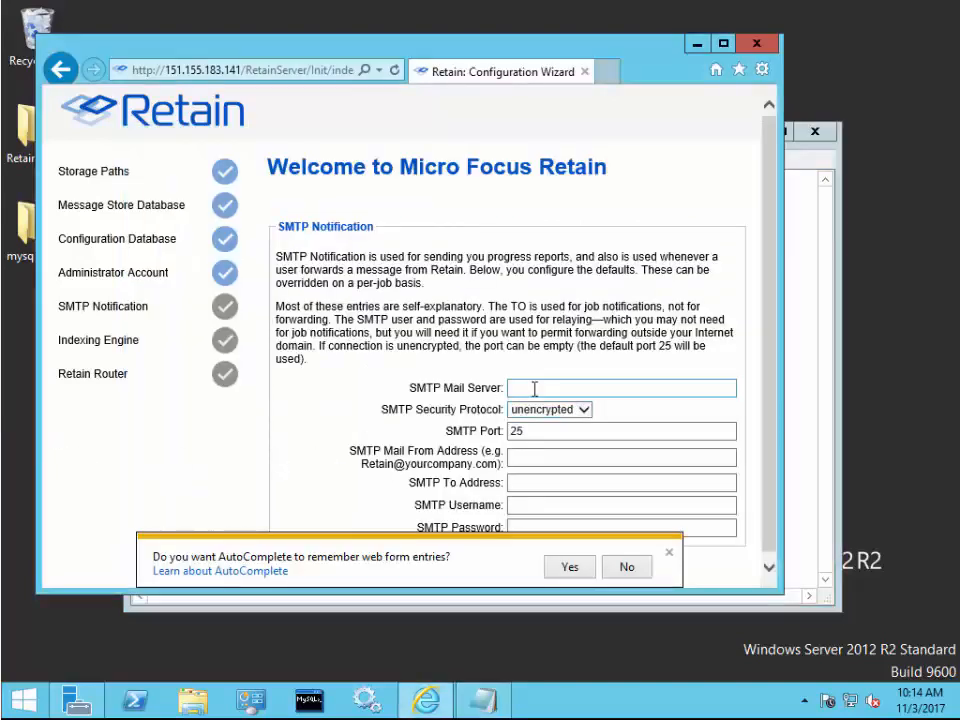
pyautogui.click(572, 388)
pyautogui.hotkey('ctrl', 'v')
pyautogui.click(670, 553)
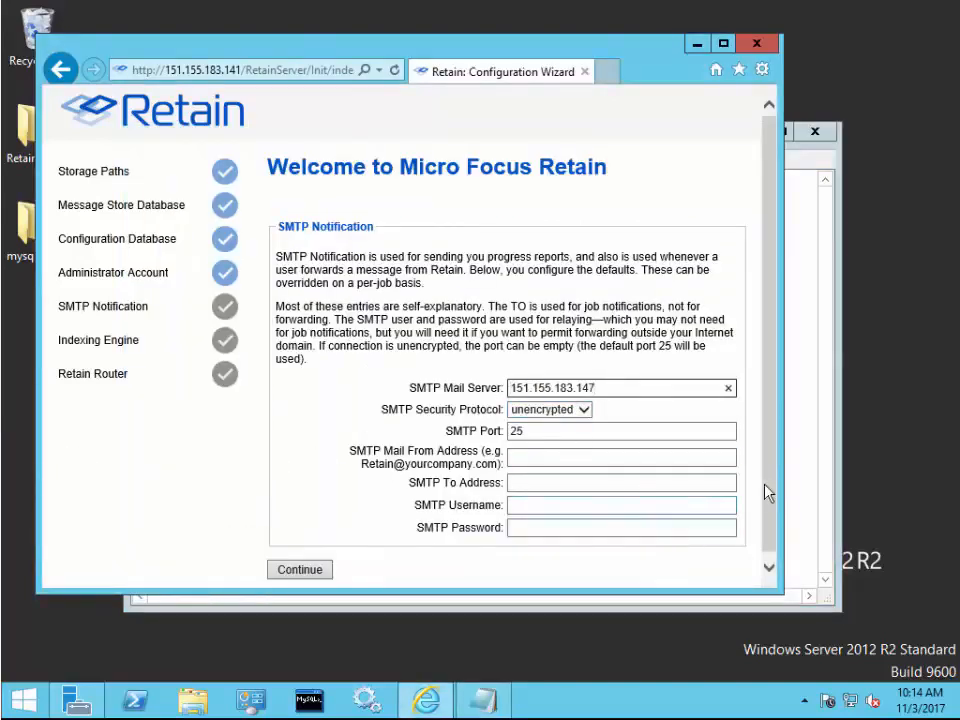
# - Paste the sender and recipient addresses from the notes and submit the SMTP settings
pyautogui.click(806, 455)
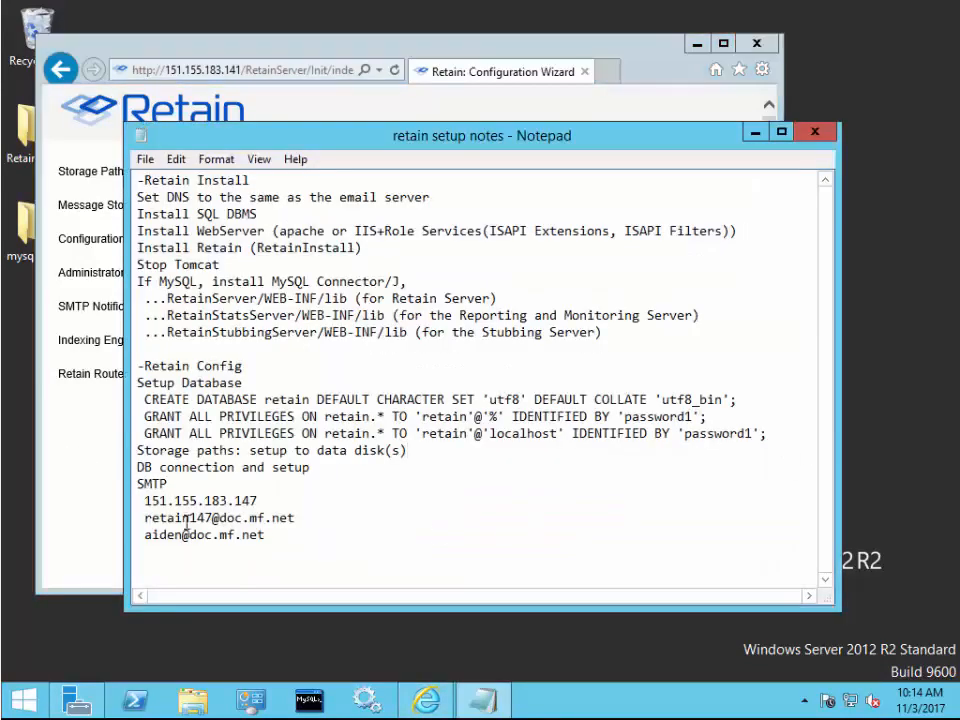
pyautogui.doubleClick(152, 517)
pyautogui.hotkey('ctrl', 'c')
pyautogui.click(75, 476)
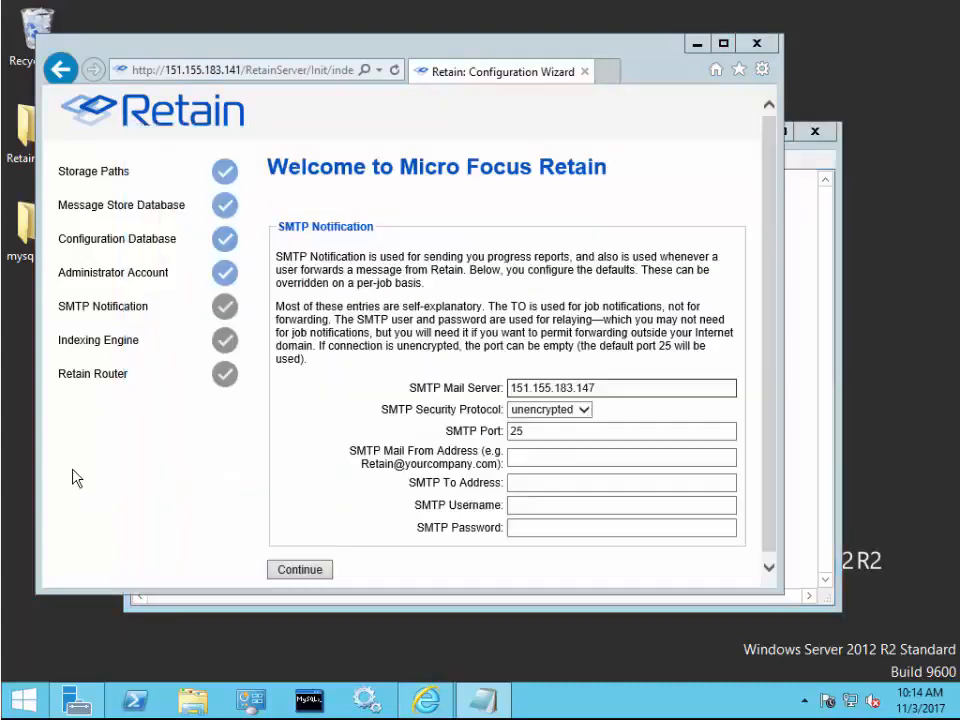
pyautogui.click(570, 459)
pyautogui.hotkey('ctrl', 'v')
pyautogui.press('Tab')
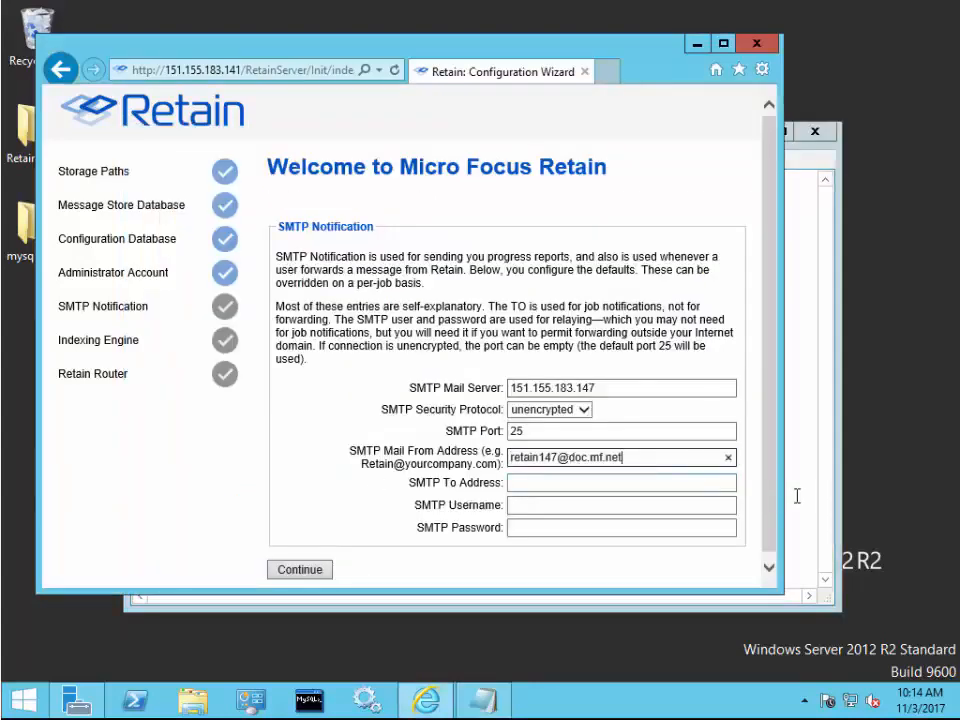
pyautogui.click(797, 497)
pyautogui.doubleClick(168, 537)
pyautogui.hotkey('ctrl', 'c')
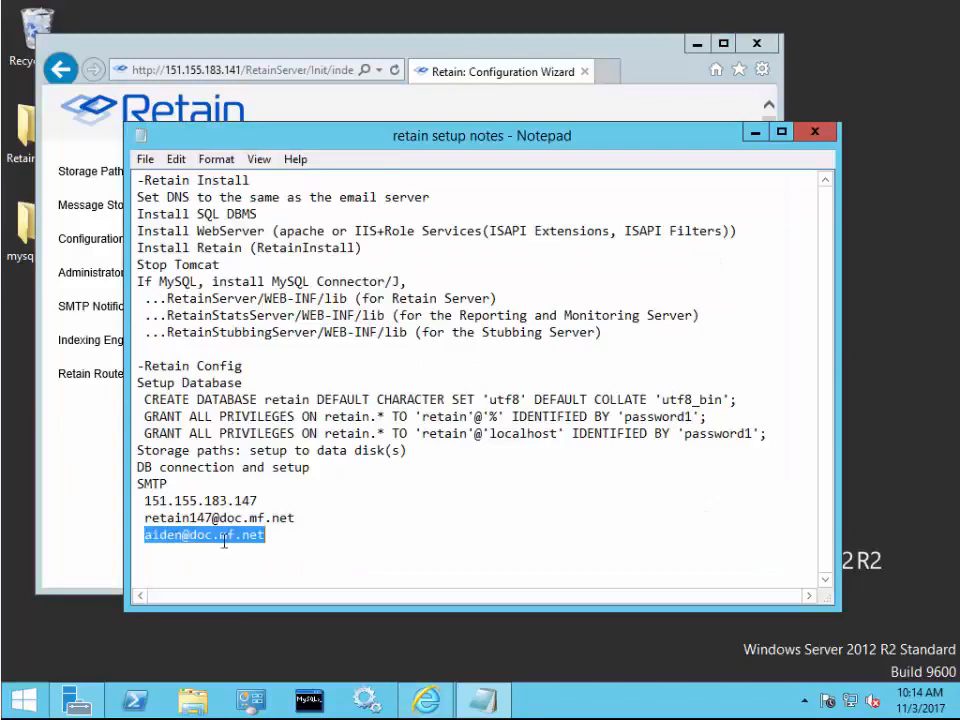
pyautogui.click(71, 508)
pyautogui.click(549, 482)
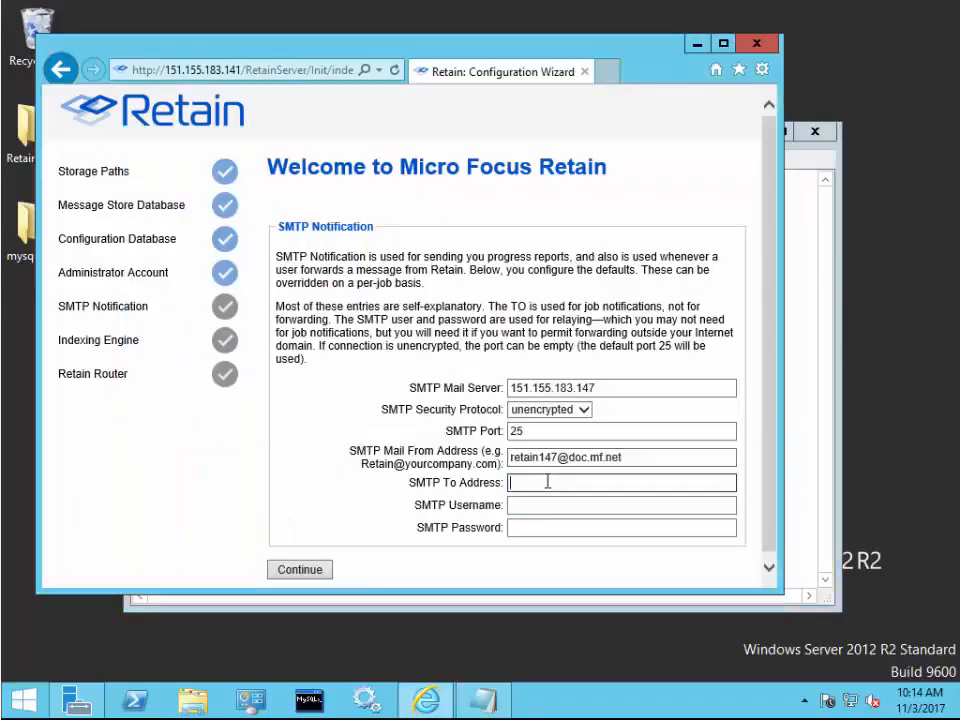
pyautogui.hotkey('ctrl', 'v')
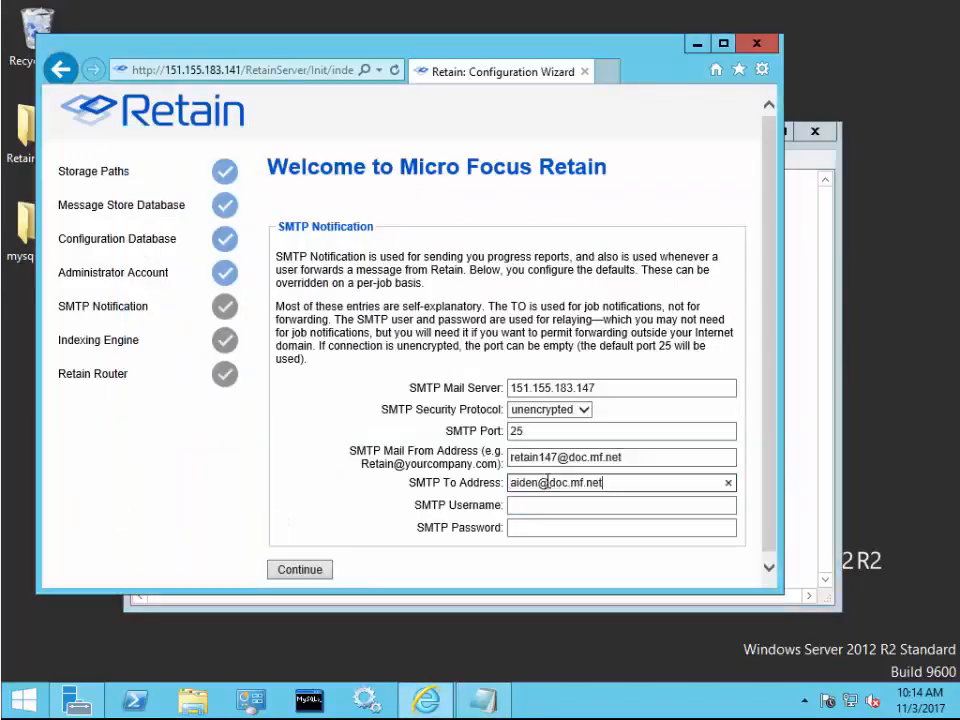
pyautogui.click(311, 578)
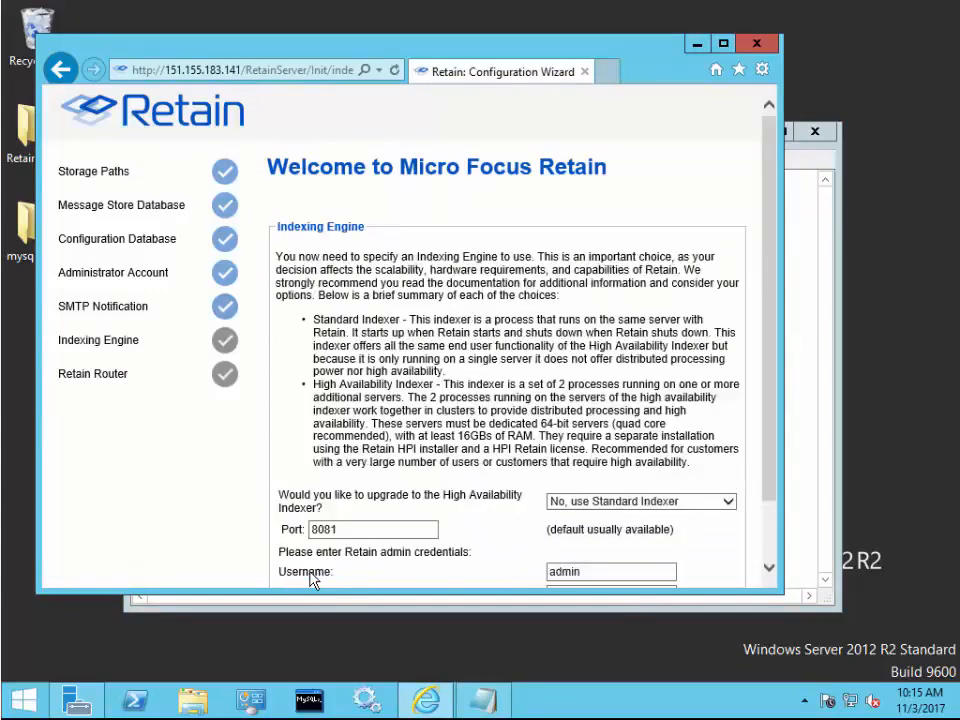
# - Submit the Indexing Engine page with the admin password and Standard Indexer on port 8081
pyautogui.scroll(-1, 311, 578)
pyautogui.click(566, 520)
pyautogui.write('*********')
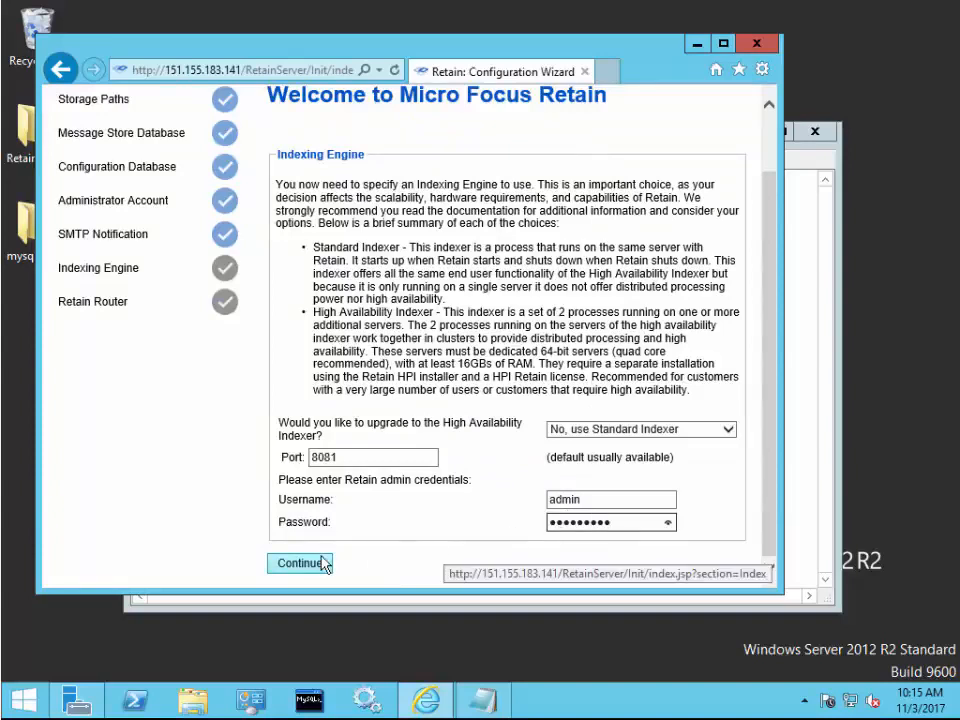
pyautogui.click(568, 429)
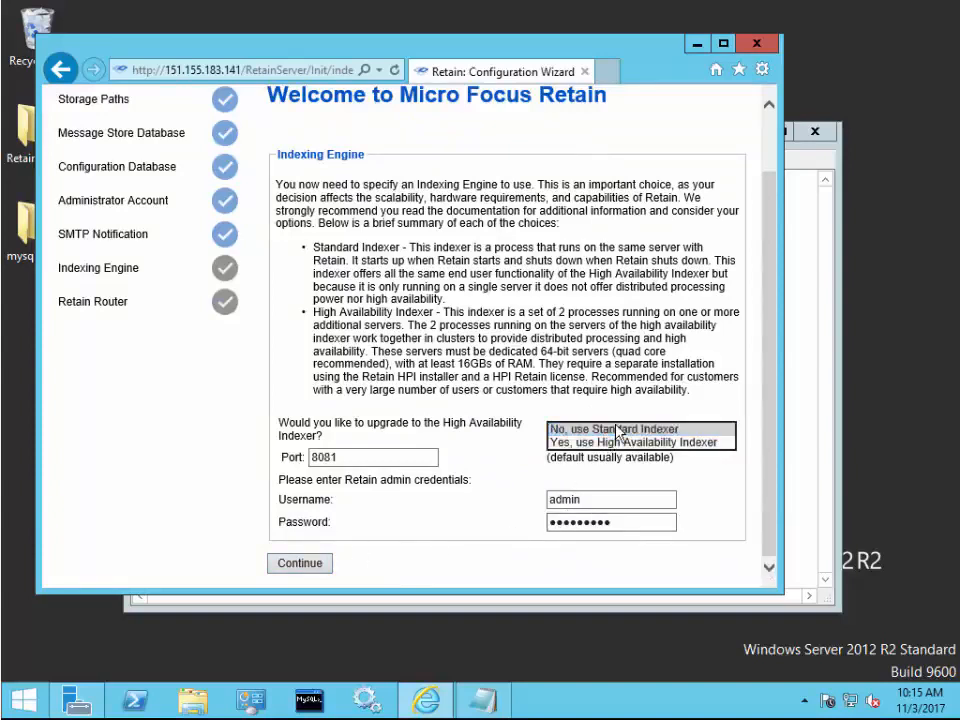
pyautogui.click(618, 430)
pyautogui.click(322, 562)
pyautogui.click(672, 552)
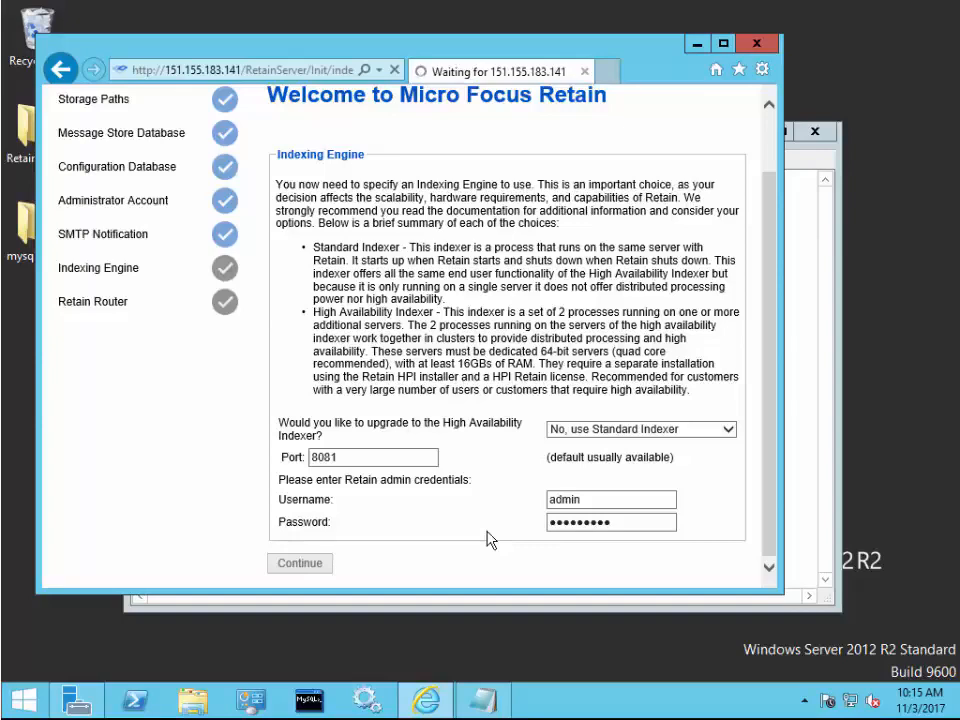
pyautogui.click(791, 418)
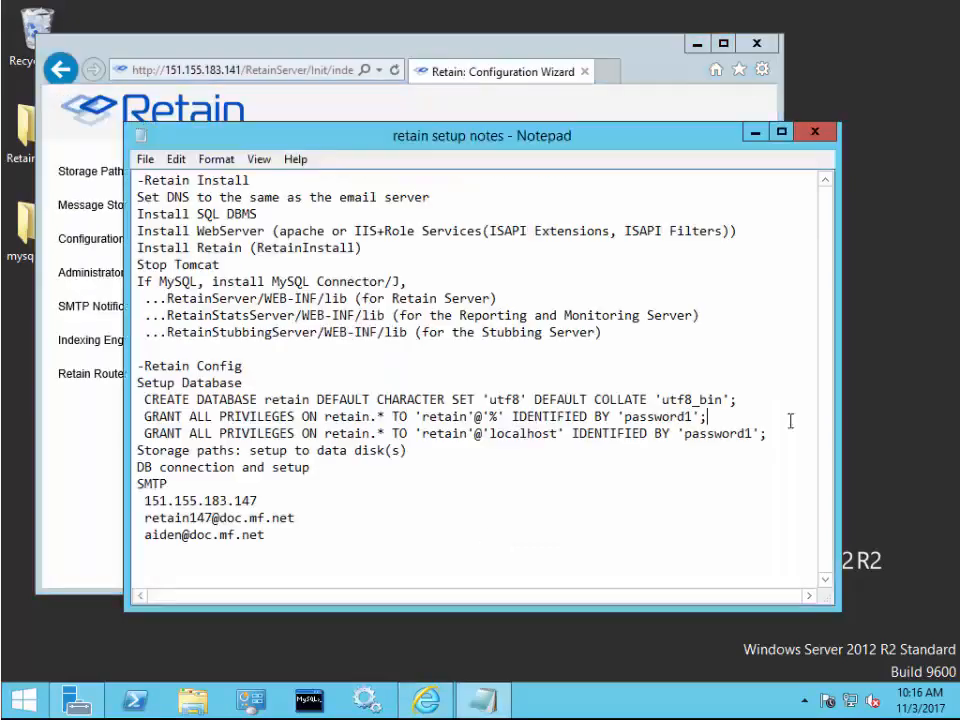
# - Set Retain Server Host to the server's DNS name from the notes, fixing @ to a dot
pyautogui.doubleClick(184, 520)
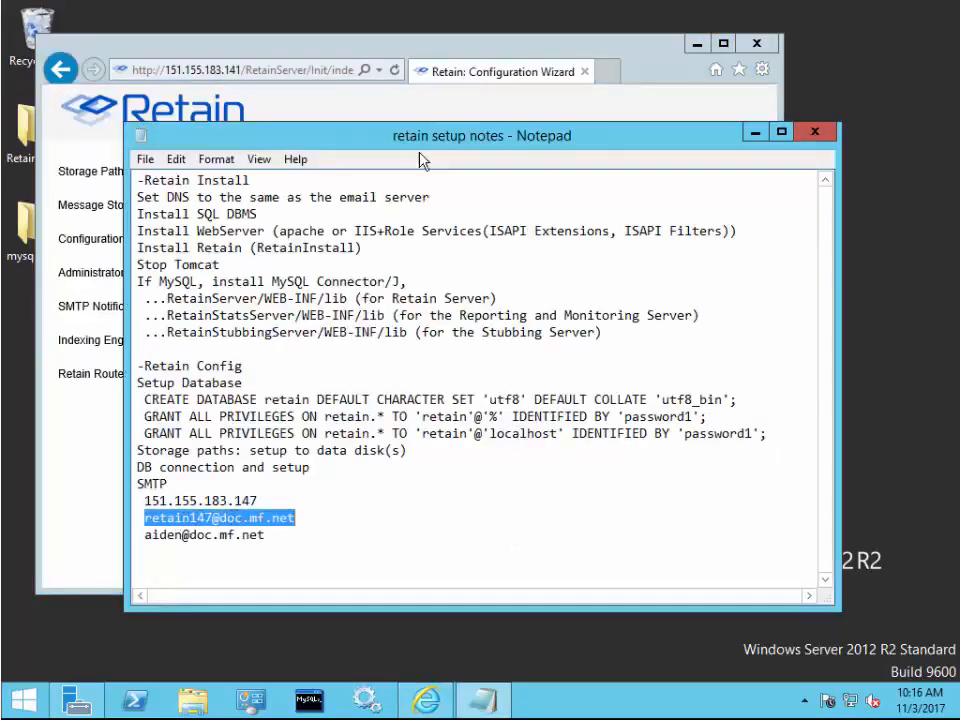
pyautogui.hotkey('ctrl', 'c')
pyautogui.hotkey('alt', 'Tab')
pyautogui.click(431, 345)
pyautogui.hotkey('ctrl', 'v')
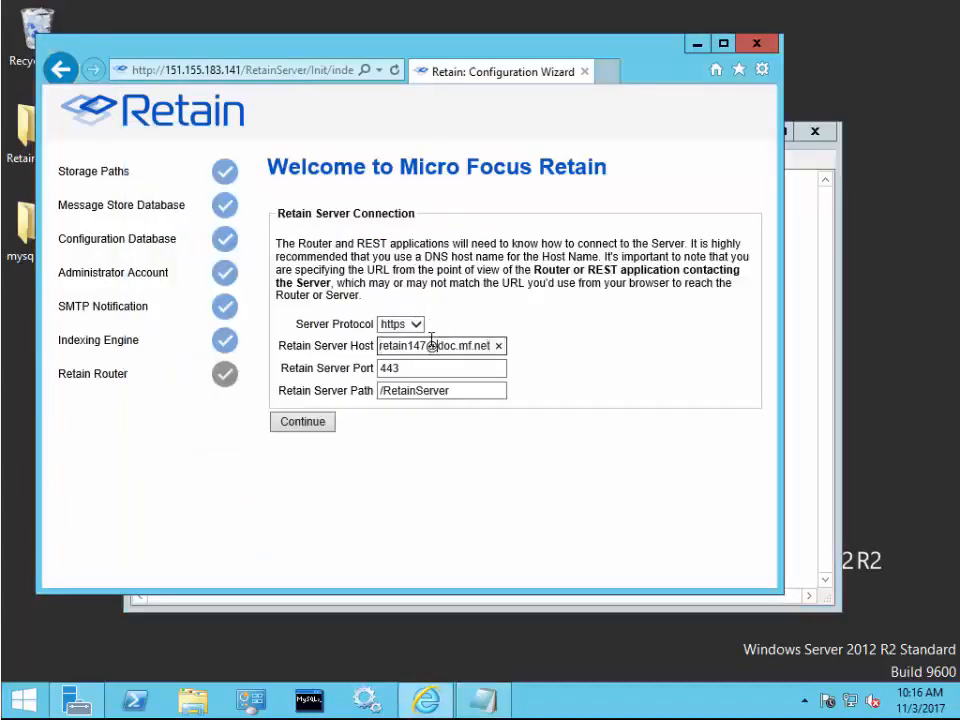
pyautogui.click(431, 345)
pyautogui.press('BackSpace')
pyautogui.write('.')
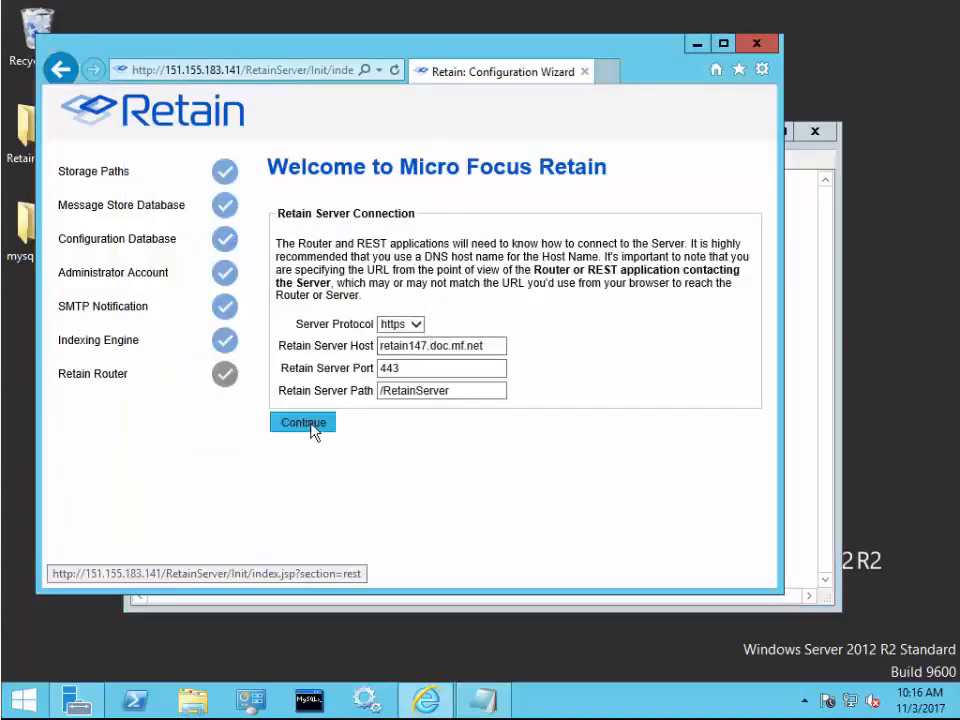
pyautogui.click(310, 423)
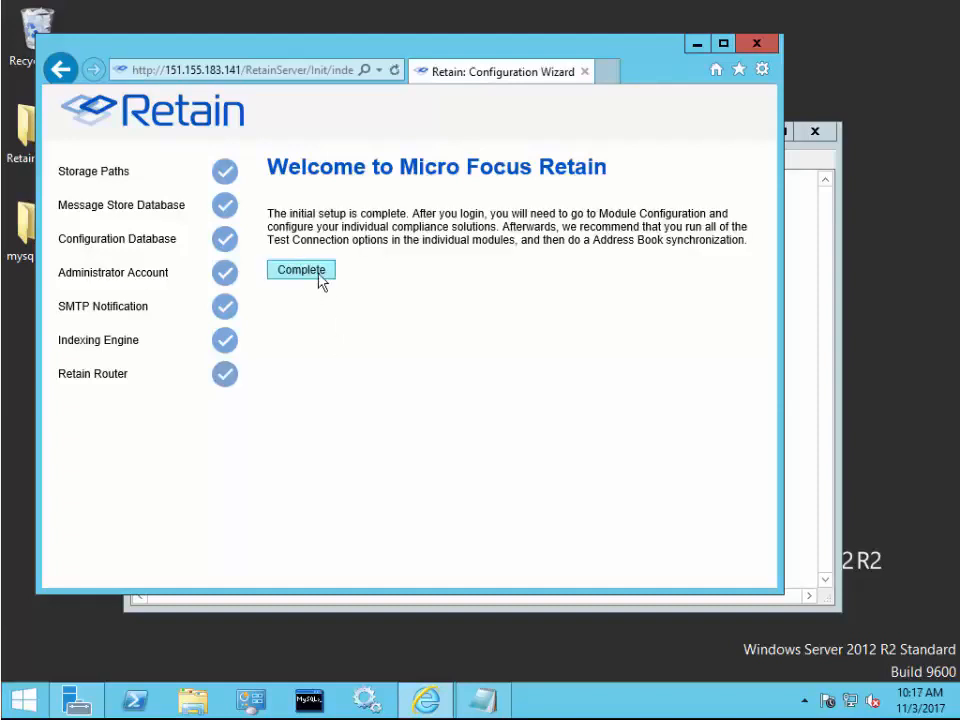
# - Complete the wizard and log in as admin, declining to save the password
pyautogui.click(301, 270)
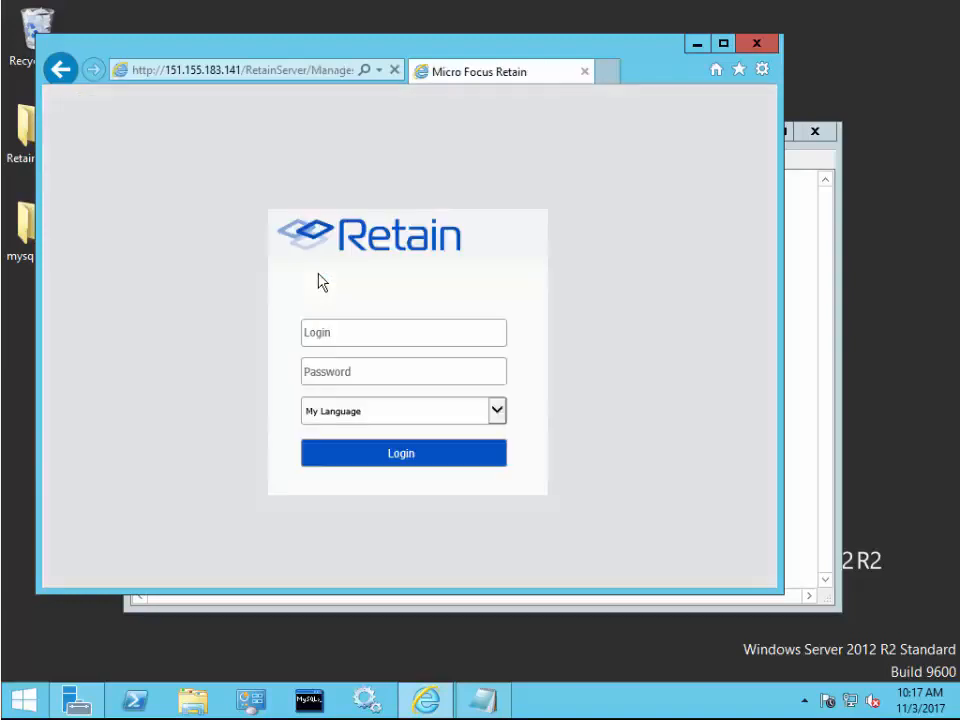
pyautogui.write('admin')
pyautogui.press('Tab')
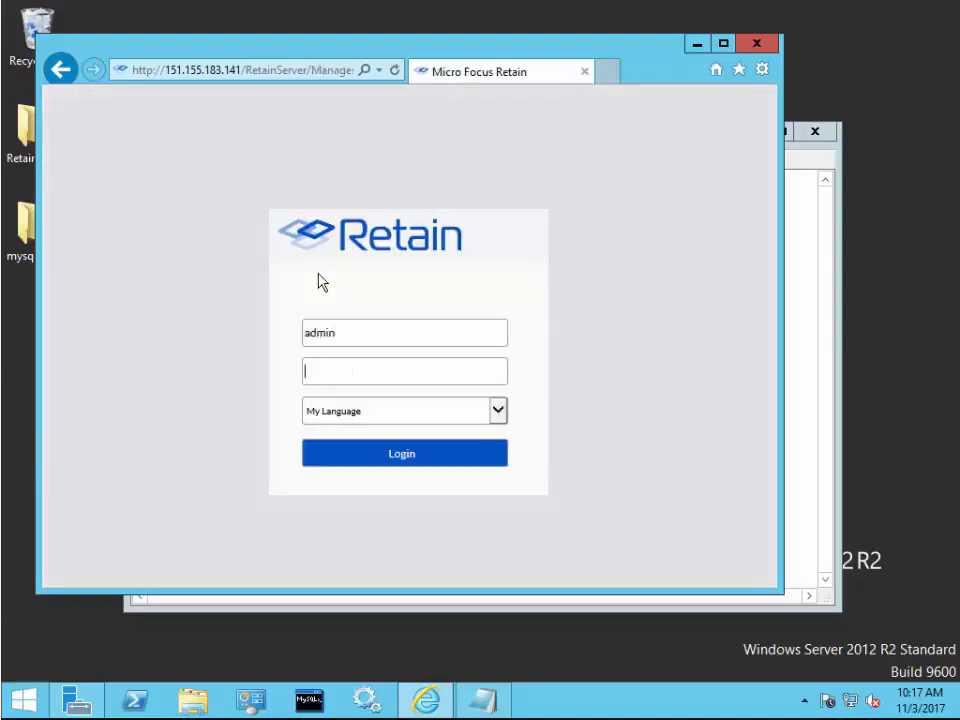
pyautogui.write('*********')
pyautogui.click(424, 461)
pyautogui.click(550, 564)
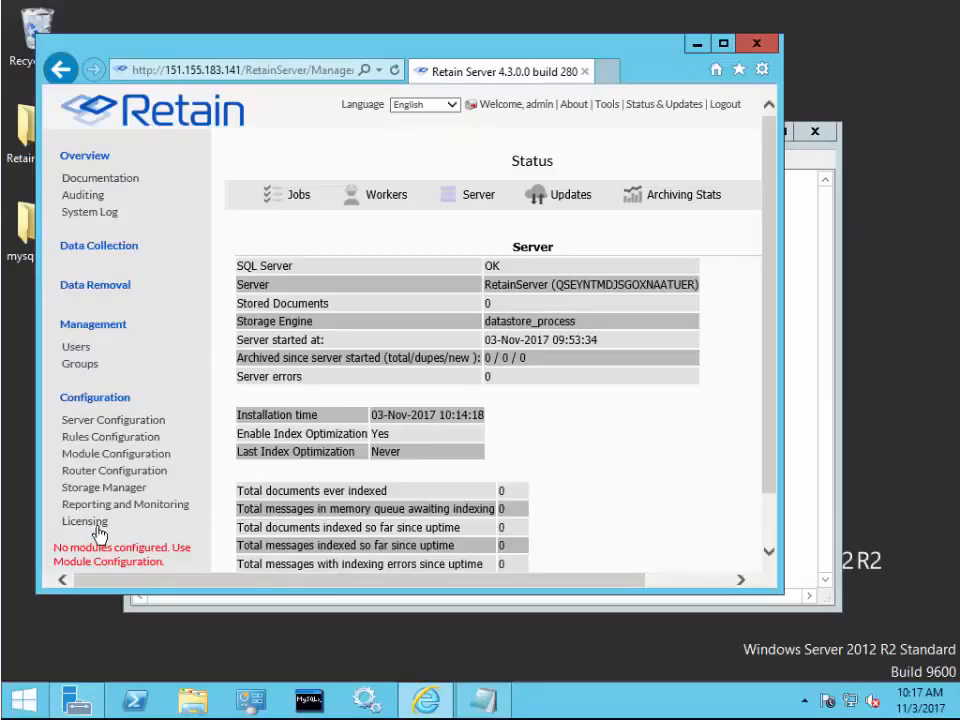
# - Review the evaluation license expiring Dec 03 2017 on the Licensing page without submitting a license file
pyautogui.click(99, 533)
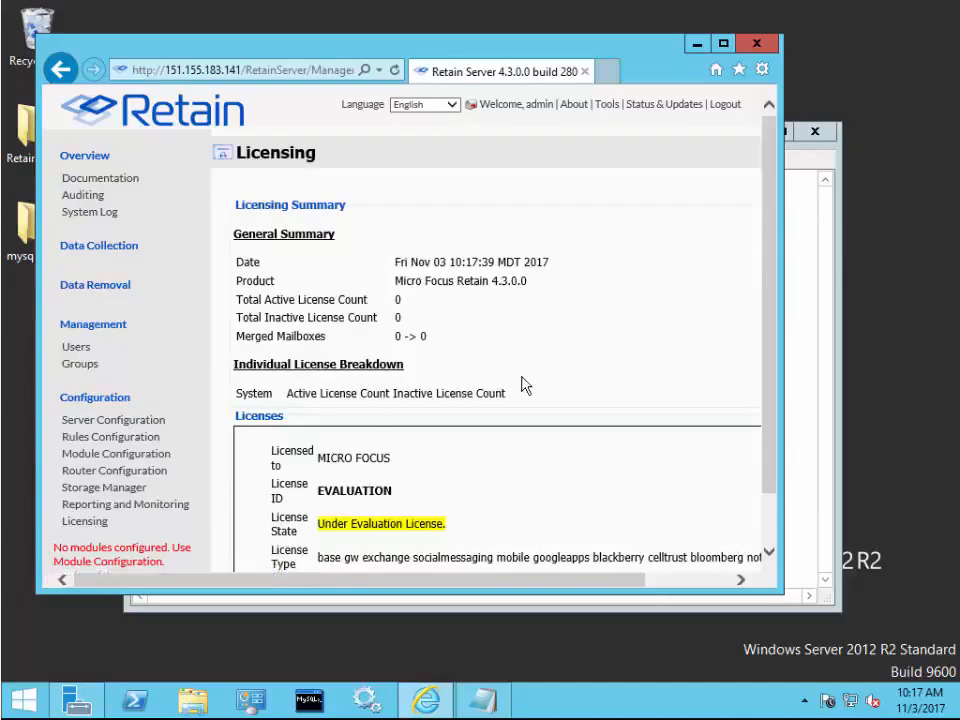
pyautogui.scroll(-5, 525, 386)
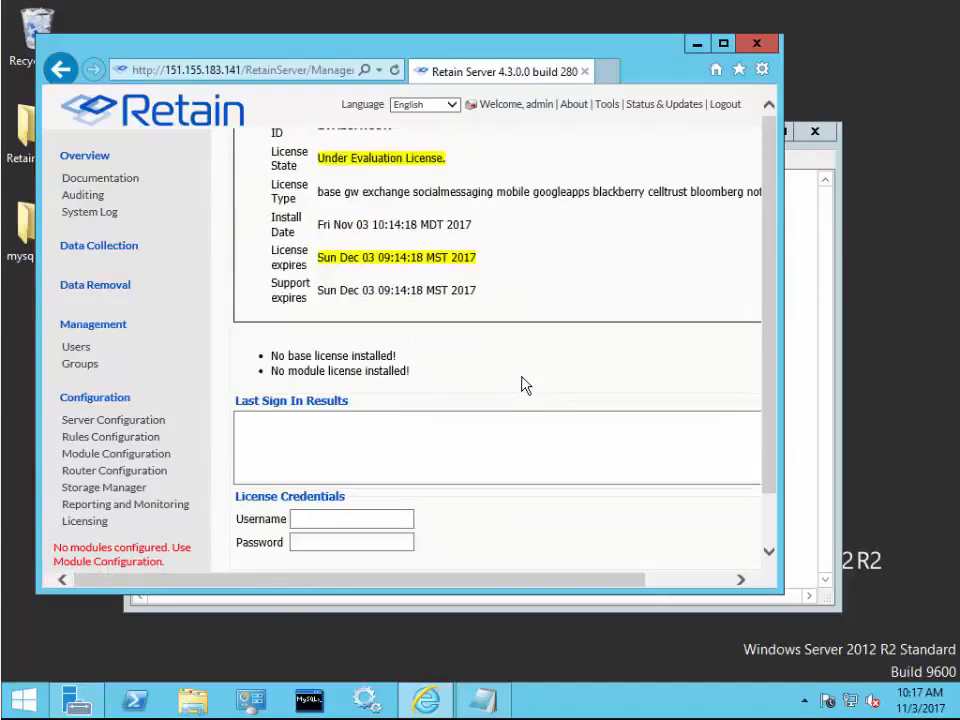
pyautogui.scroll(-1, 525, 386)
pyautogui.scroll(2, 525, 386)
pyautogui.scroll(-2, 525, 386)
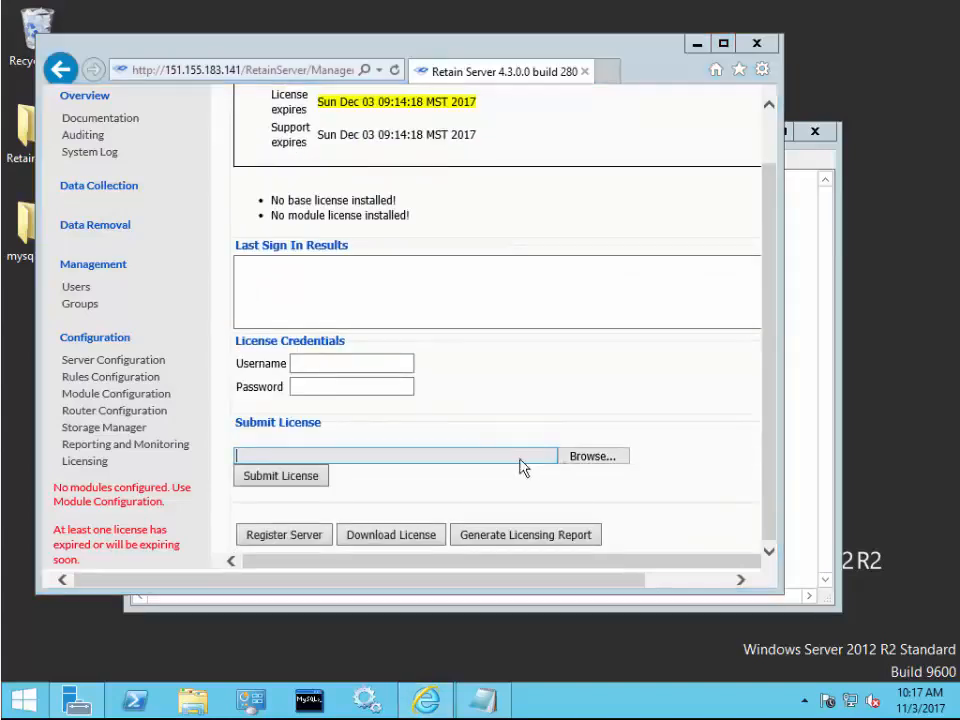
pyautogui.click(313, 455)
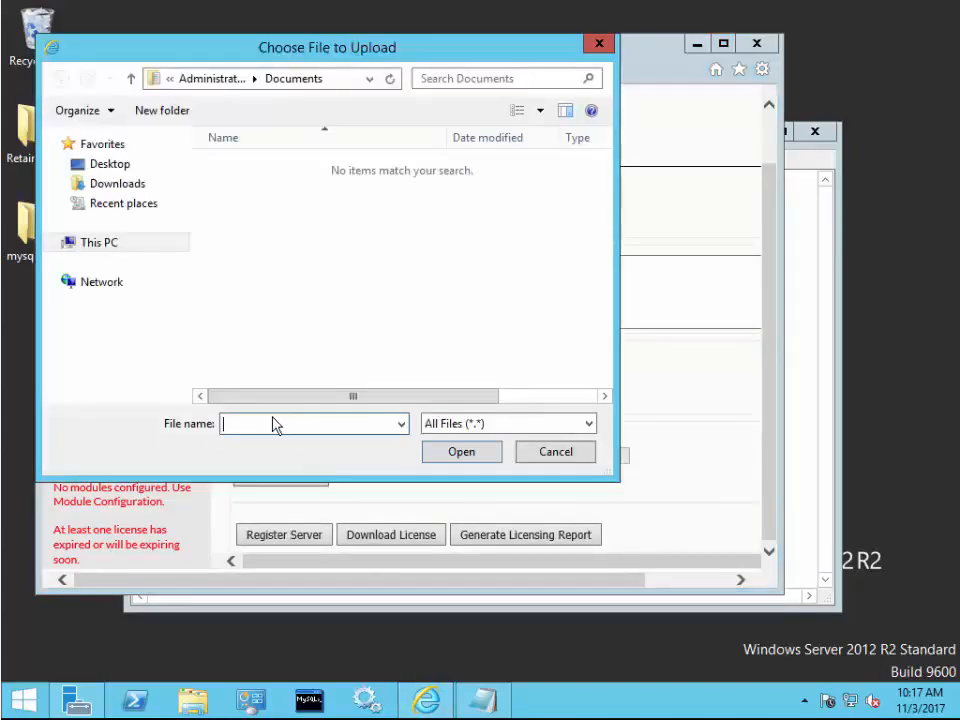
pyautogui.click(574, 457)
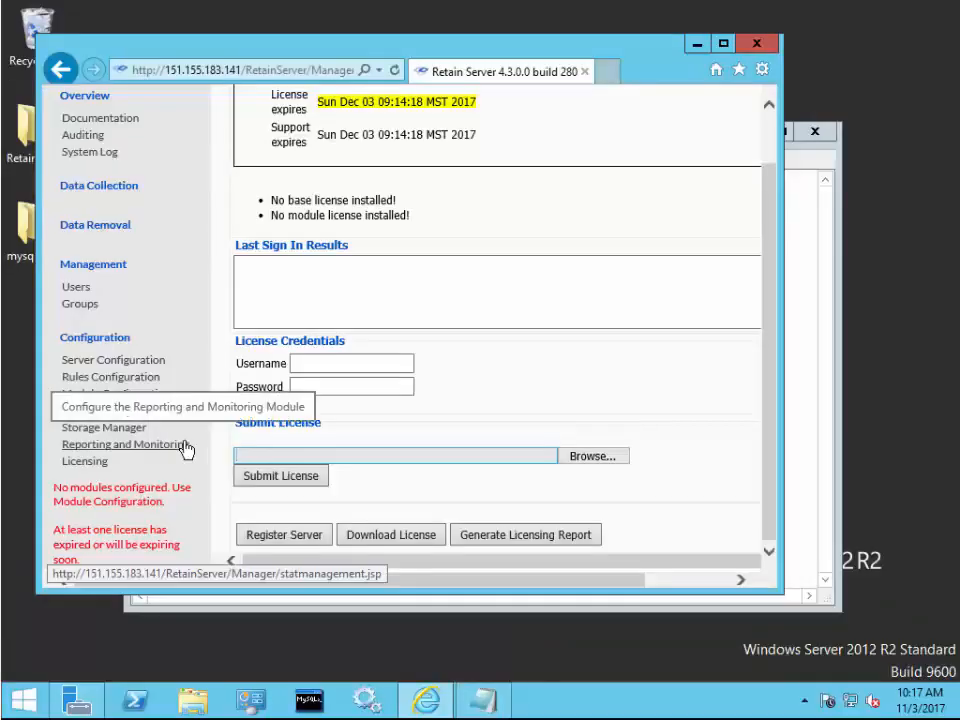
# - Enable and save Reporting and Monitoring, then download the StatsConfiguration.cfg bootstrap file
pyautogui.click(186, 449)
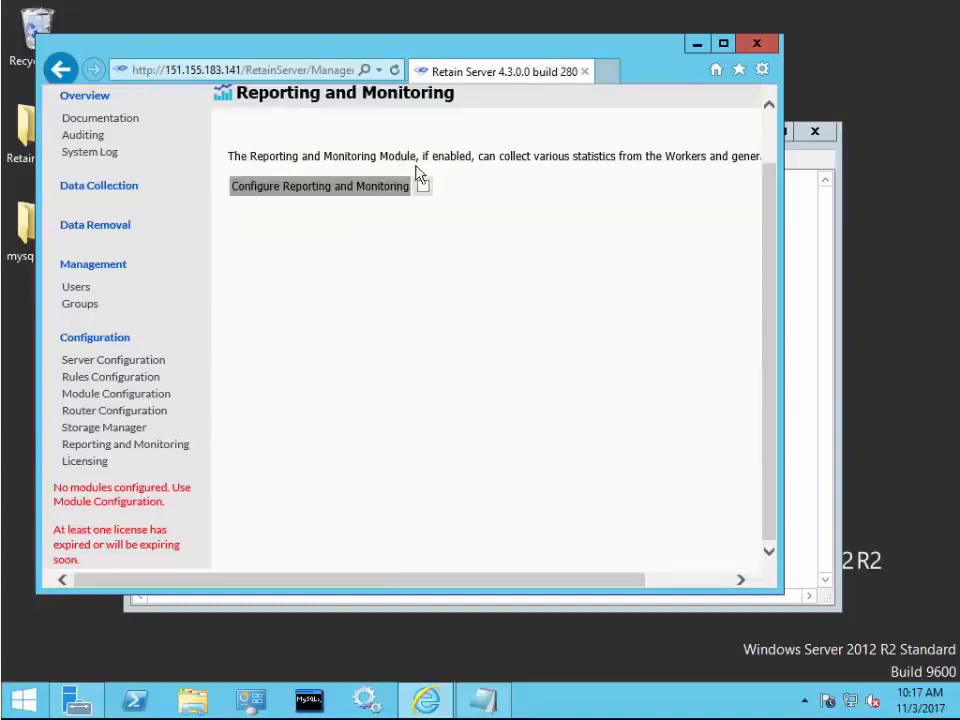
pyautogui.click(423, 187)
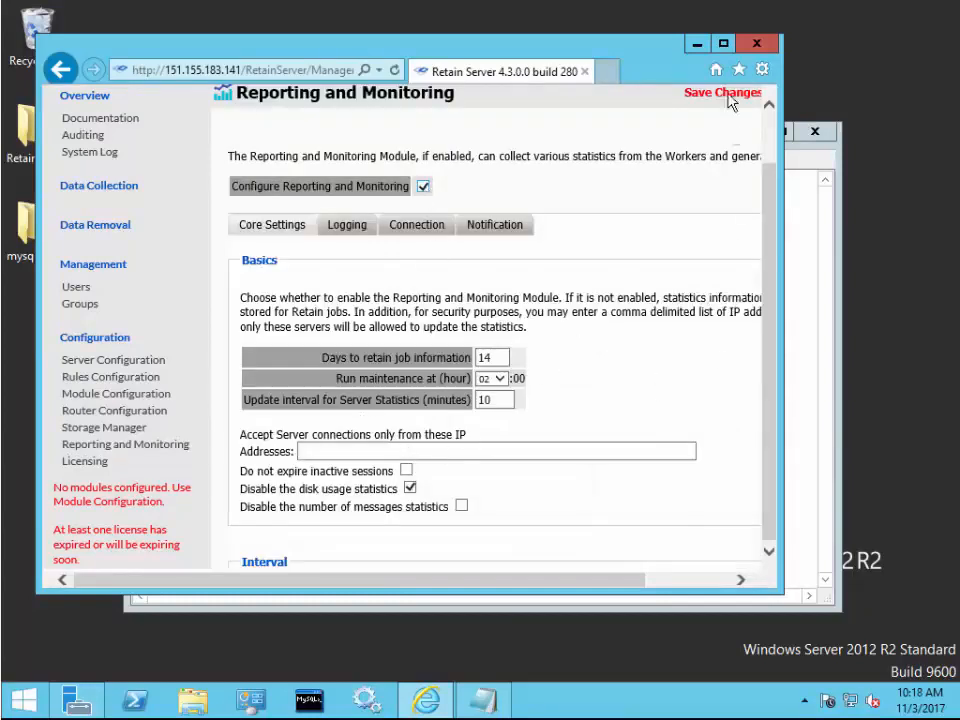
pyautogui.click(723, 43)
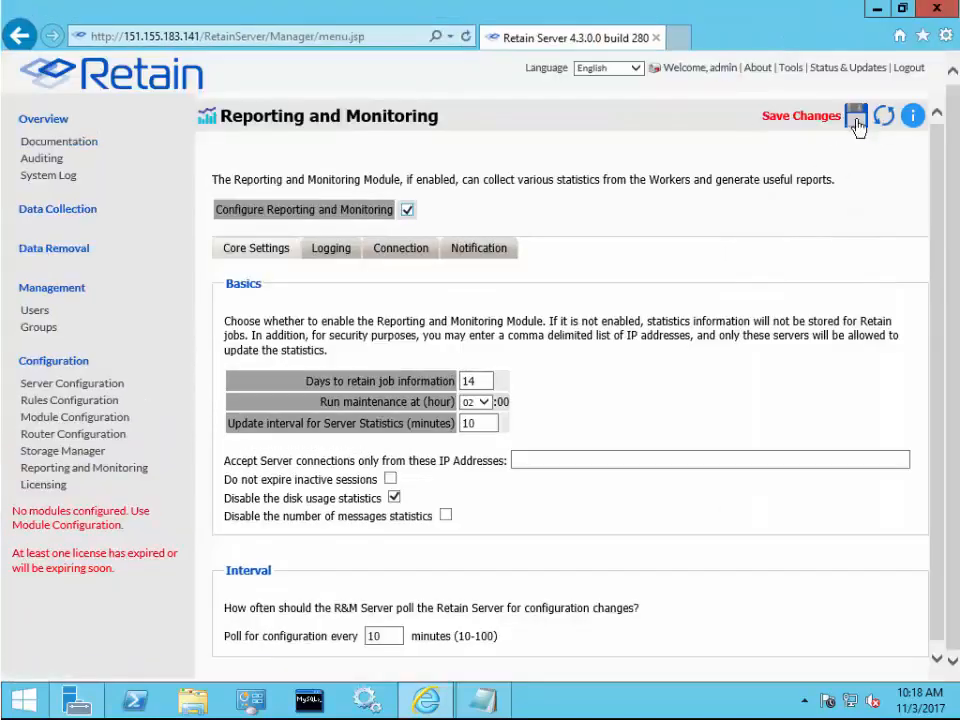
pyautogui.click(857, 118)
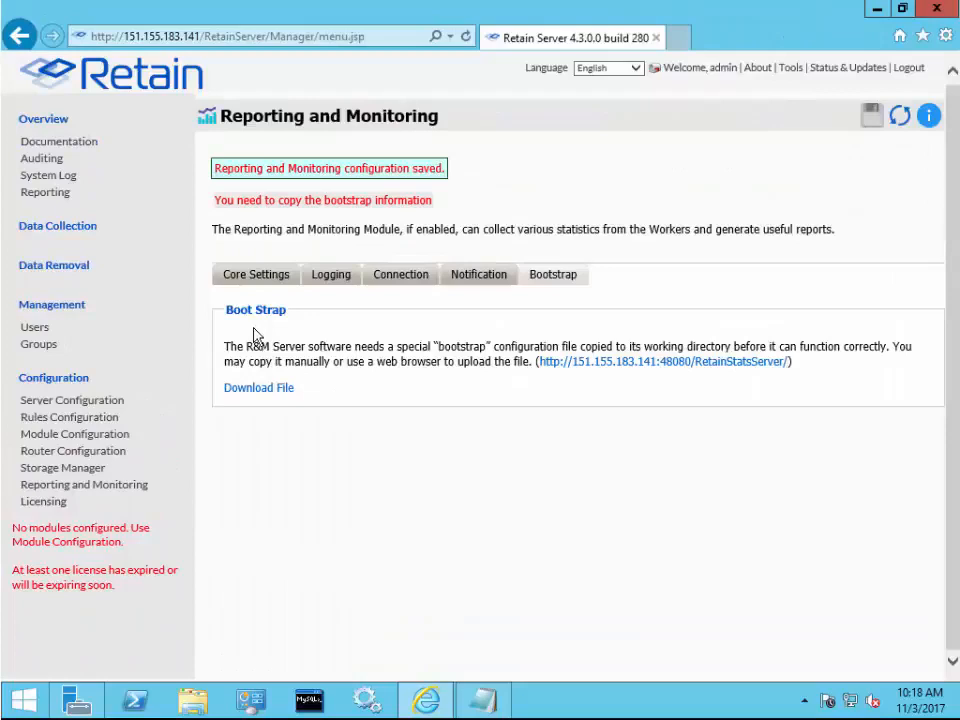
pyautogui.click(268, 390)
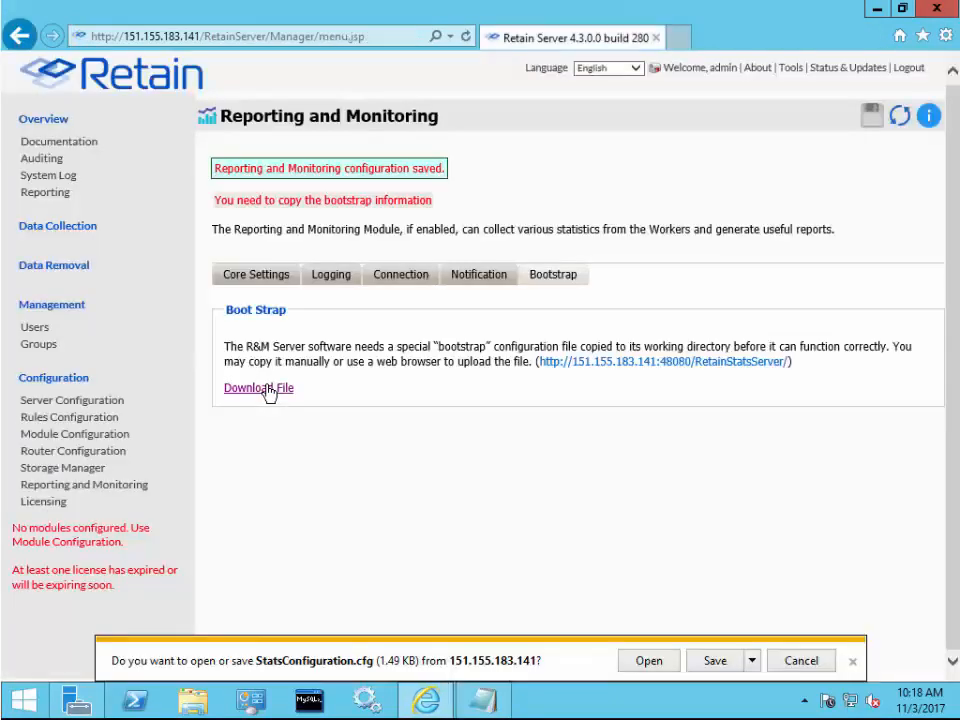
pyautogui.click(720, 660)
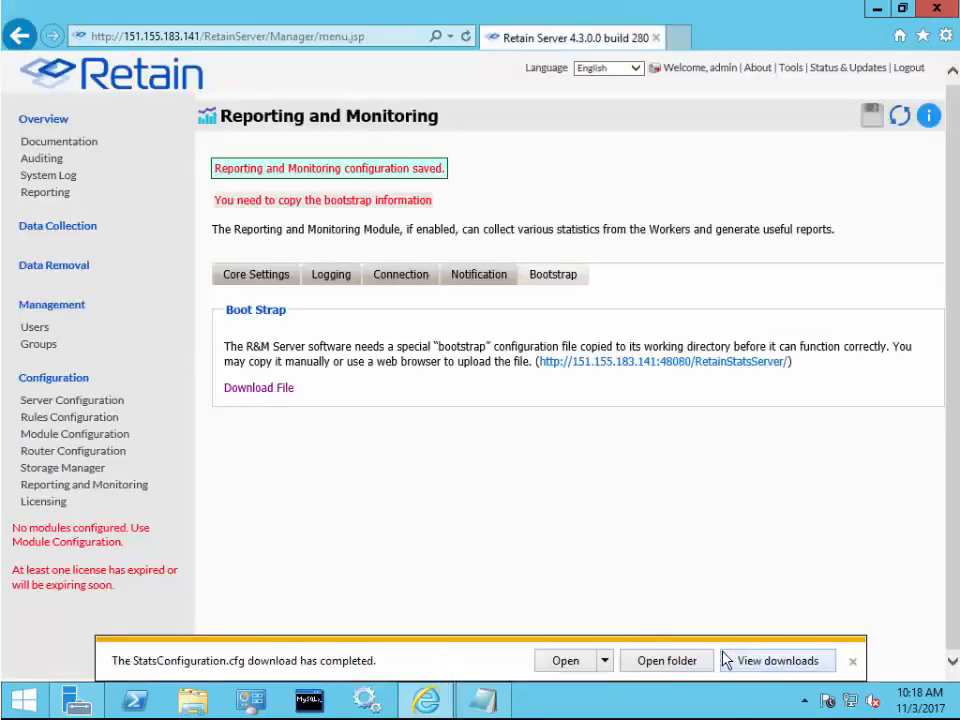
pyautogui.click(40, 191)
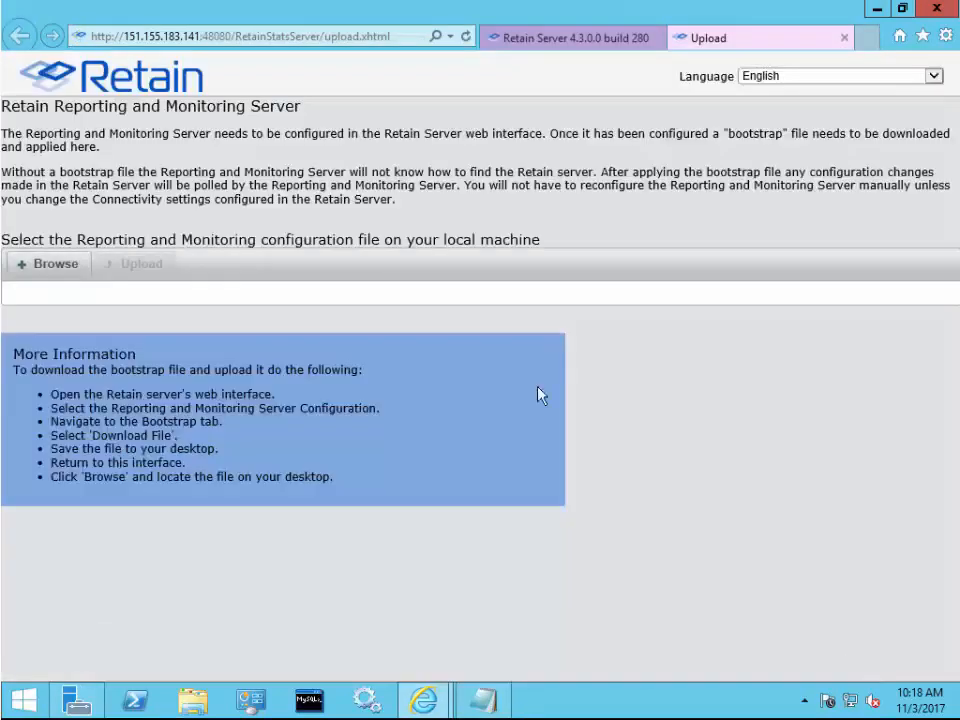
# - Upload the bootstrap file StatsConfiguration.cfg from the Downloads folder
pyautogui.click(42, 268)
pyautogui.click(115, 158)
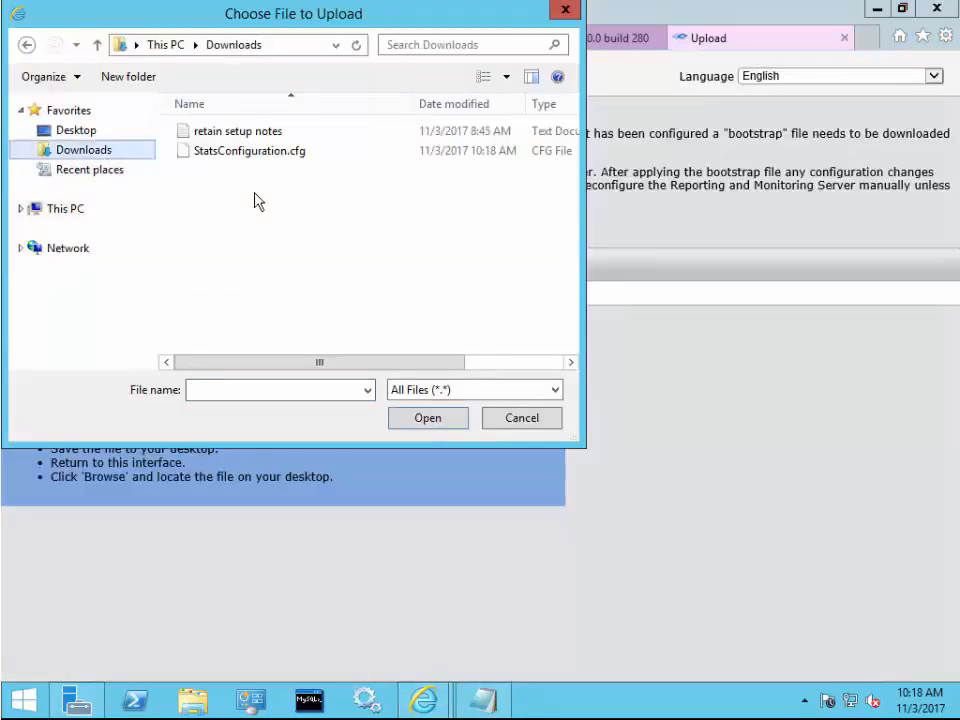
pyautogui.click(244, 150)
pyautogui.click(447, 422)
pyautogui.click(134, 272)
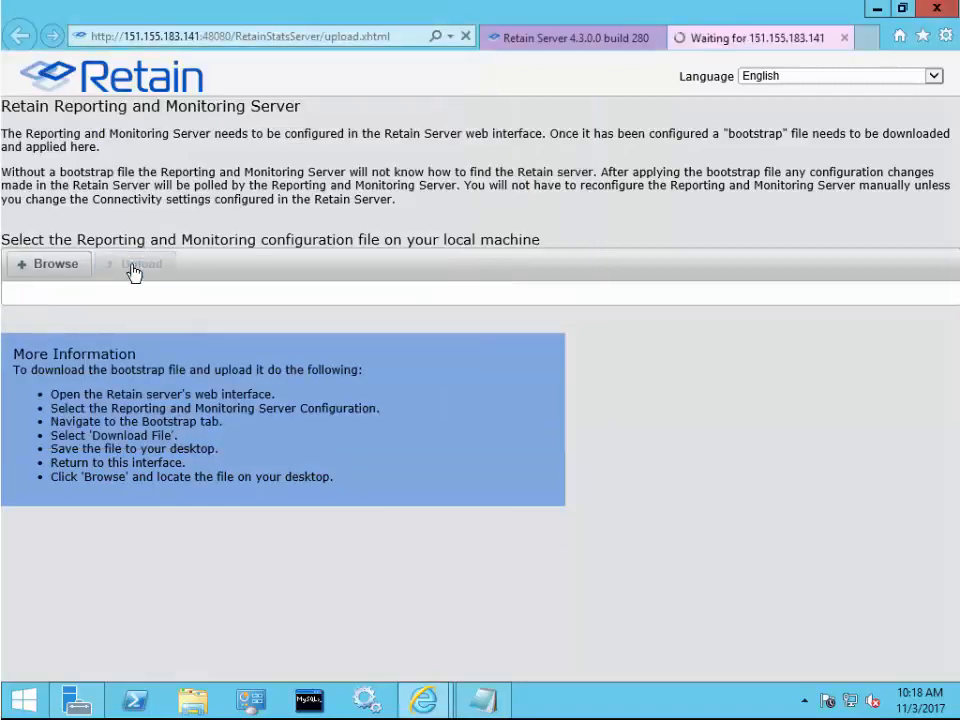
# - Log in to Reporting and Monitoring as admin with the account password, declining to save it
pyautogui.click(435, 388)
pyautogui.write('admin')
pyautogui.press('Tab')
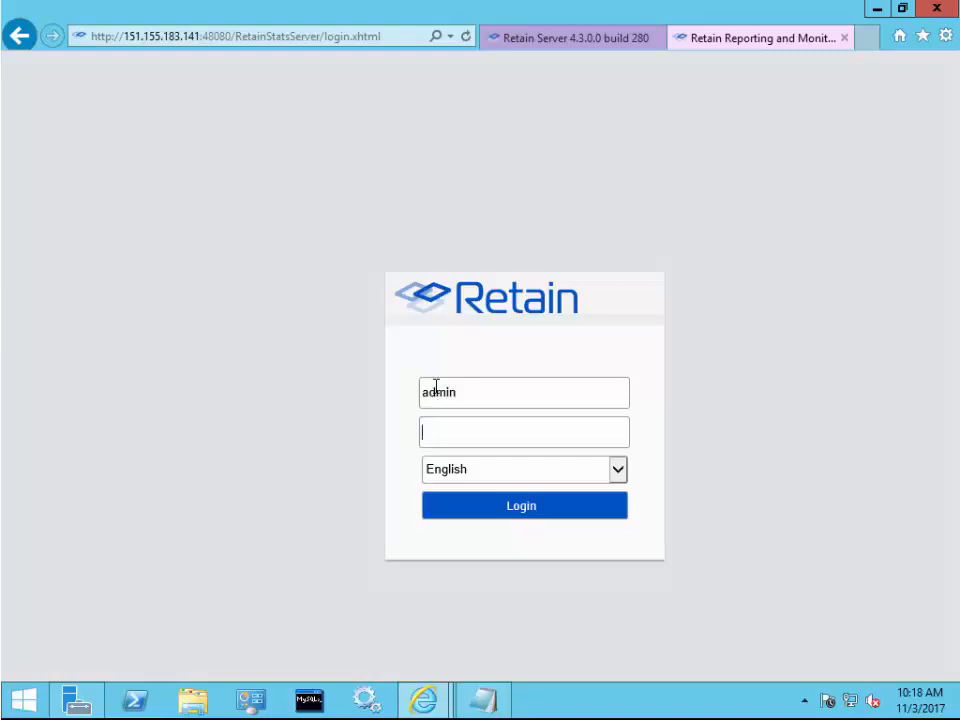
pyautogui.write('•••••••••')
pyautogui.press('Return')
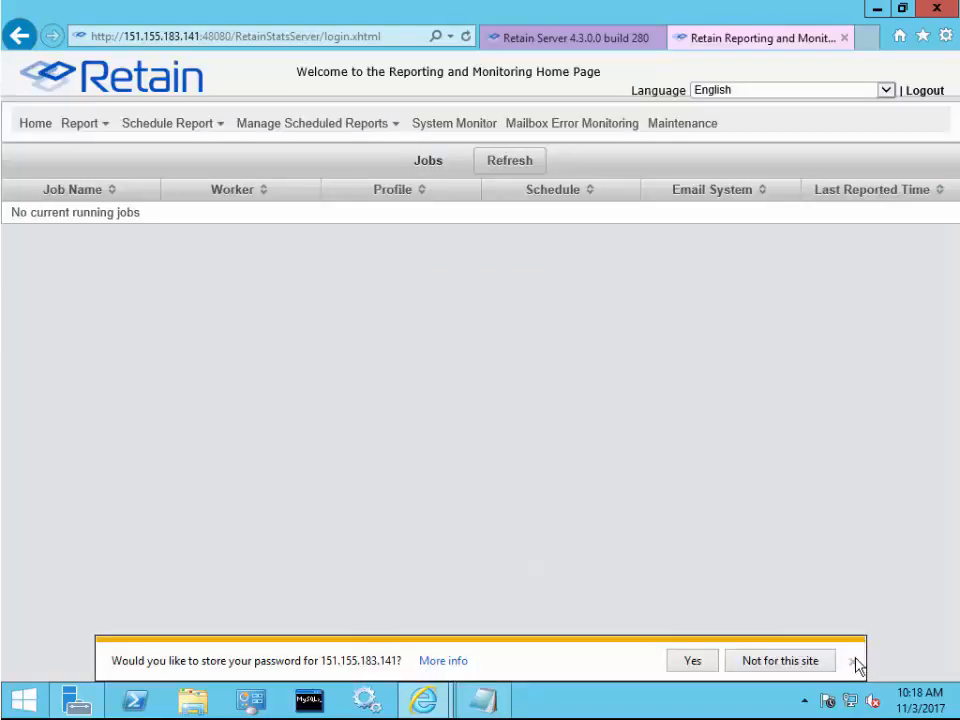
pyautogui.click(853, 662)
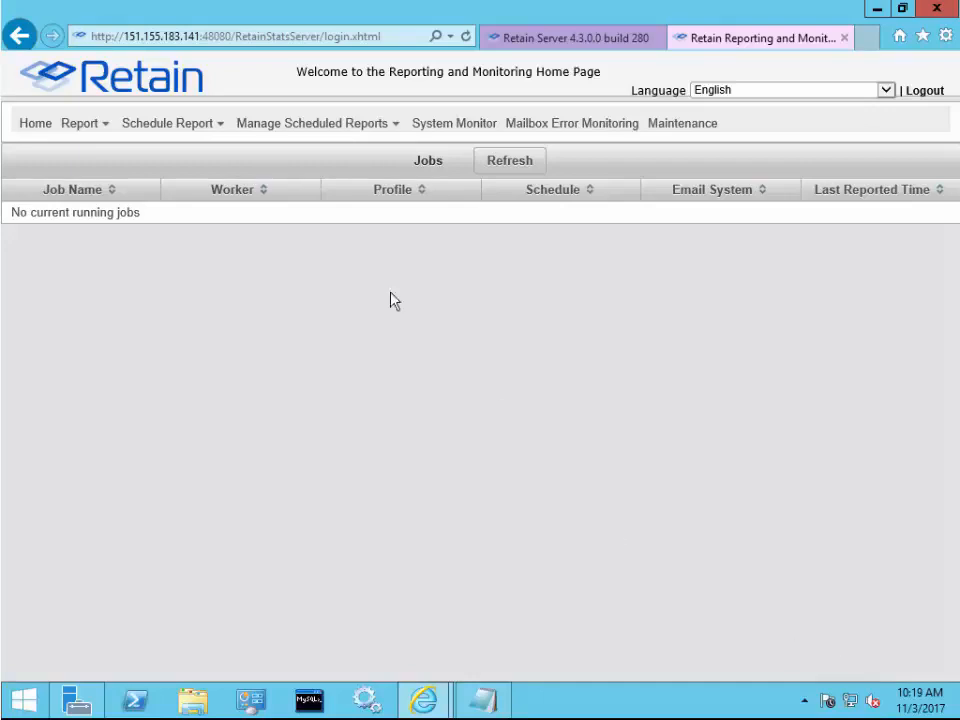
# - Look through the Reports menu, then view the System Monitor, Mailbox Error Monitoring and Maintenance pages
pyautogui.click(84, 125)
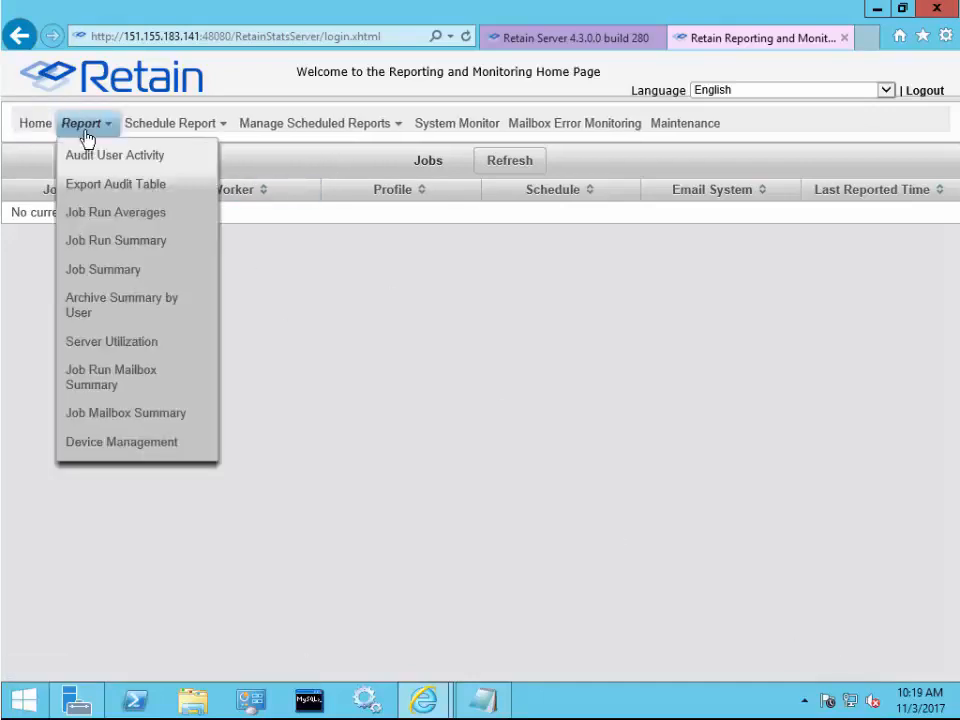
pyautogui.moveTo(171, 140)
pyautogui.moveTo(272, 133)
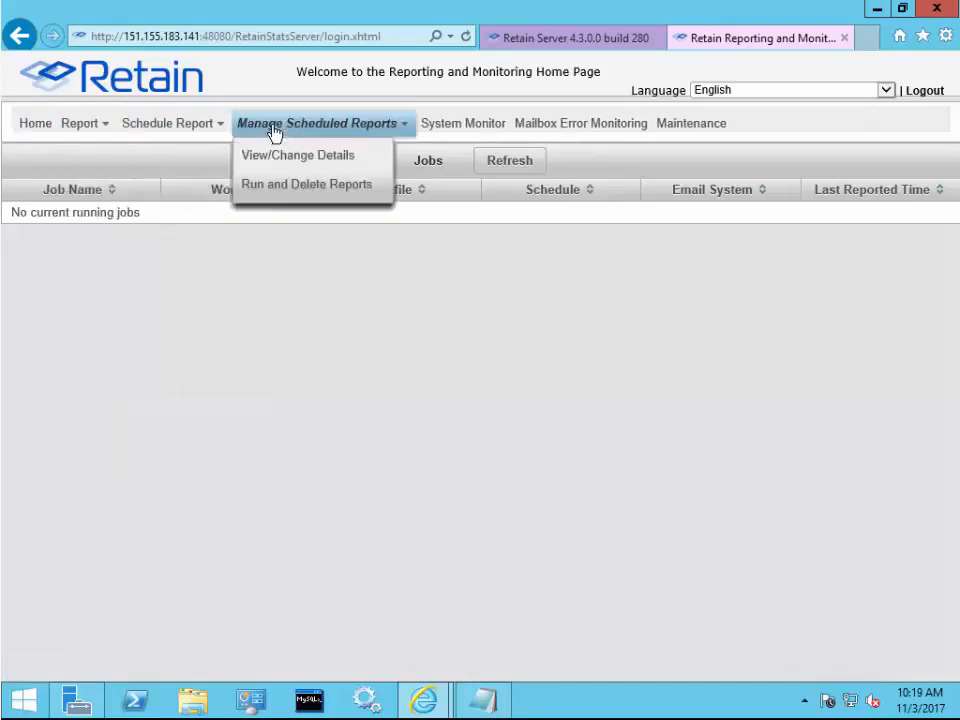
pyautogui.click(463, 133)
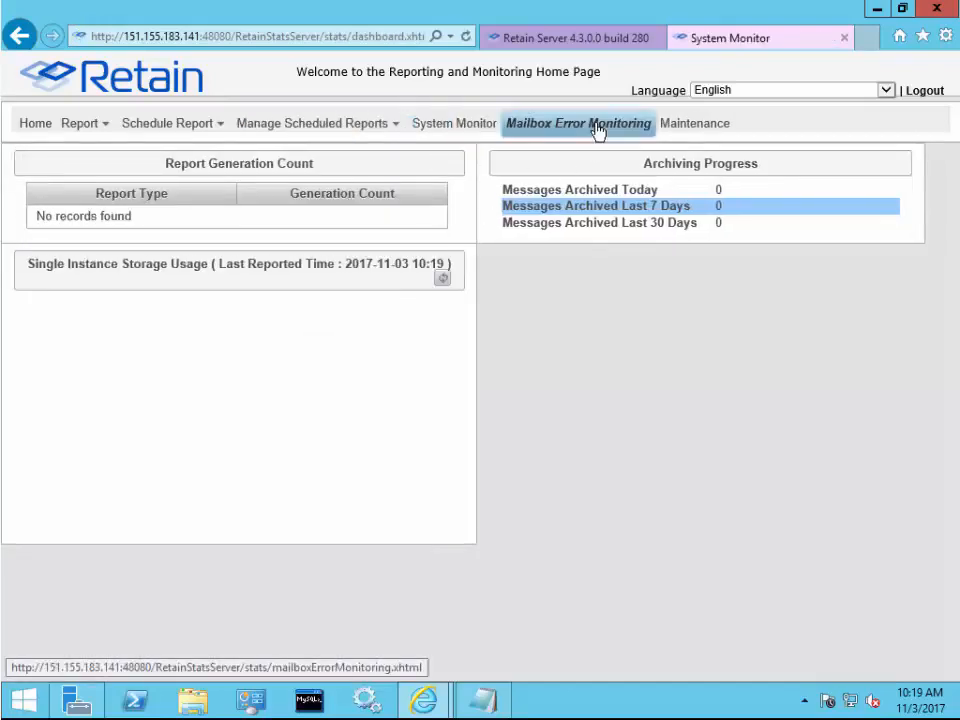
pyautogui.click(598, 130)
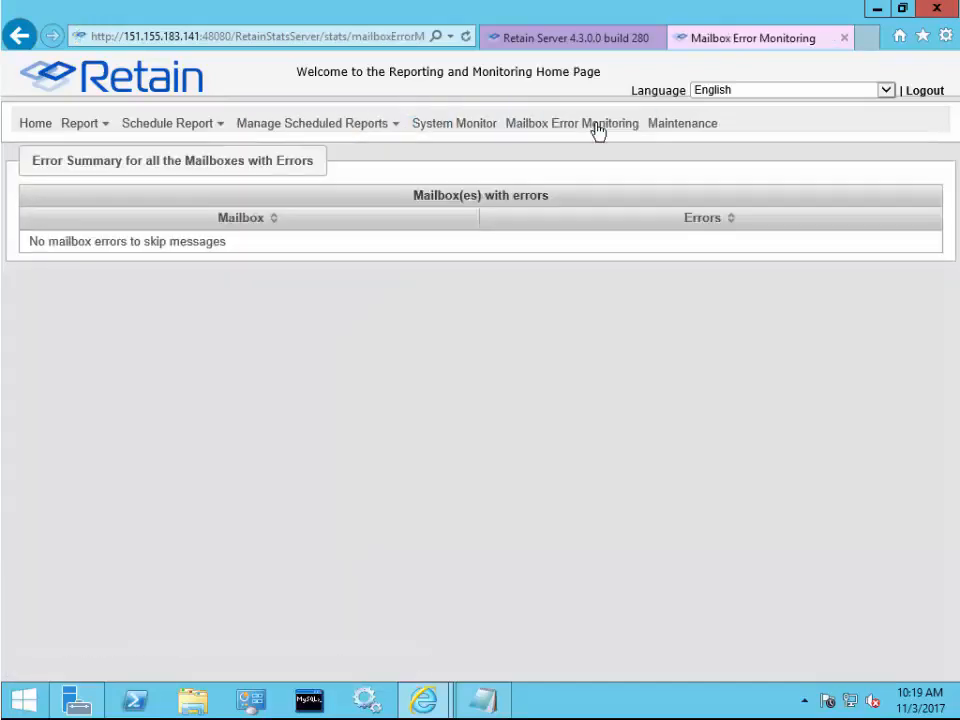
pyautogui.click(709, 130)
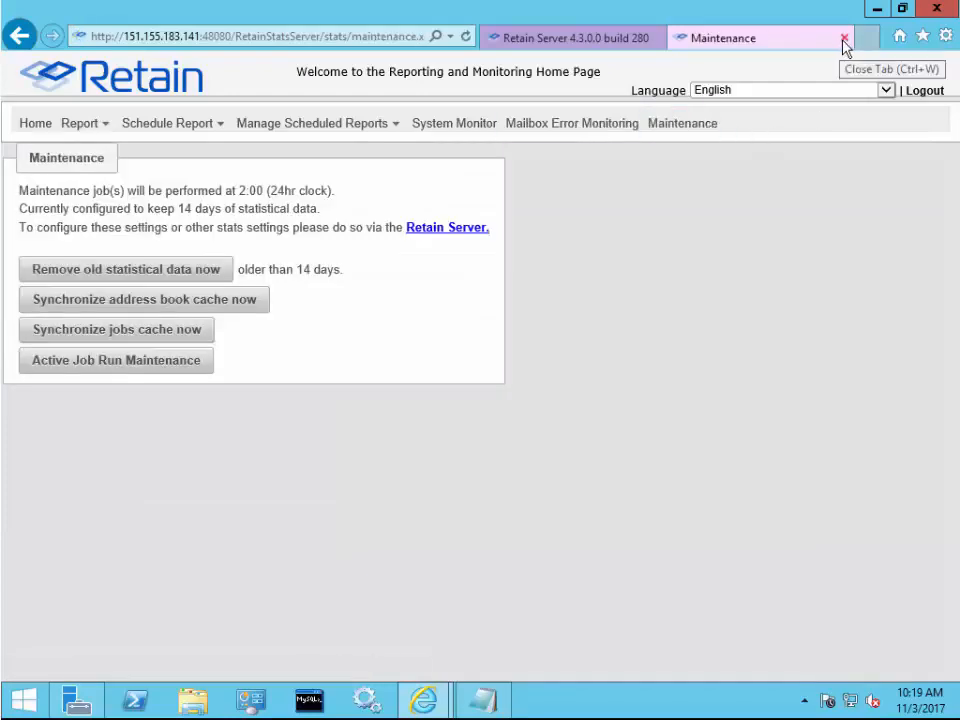